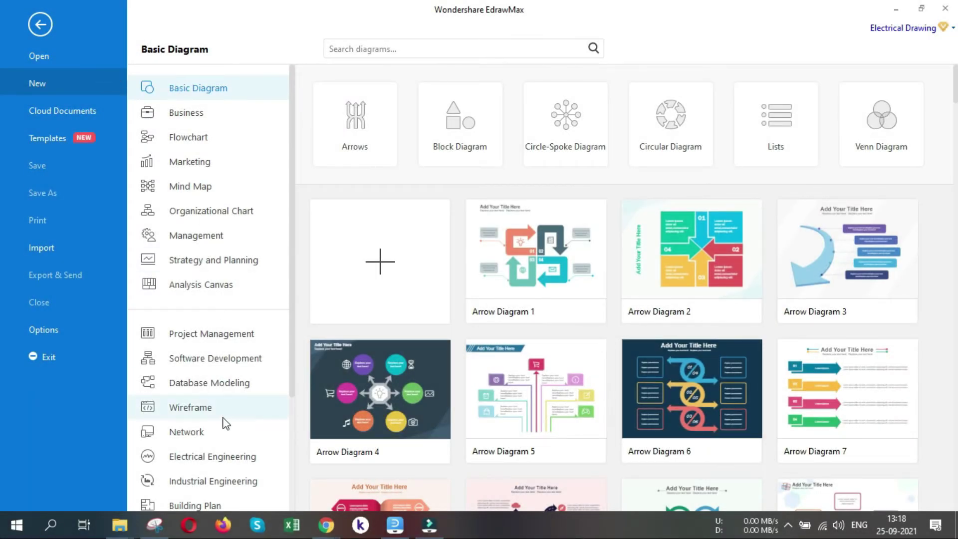
# Create a blank drawing in the Electrical Engineering category.
pyautogui.click(221, 457)
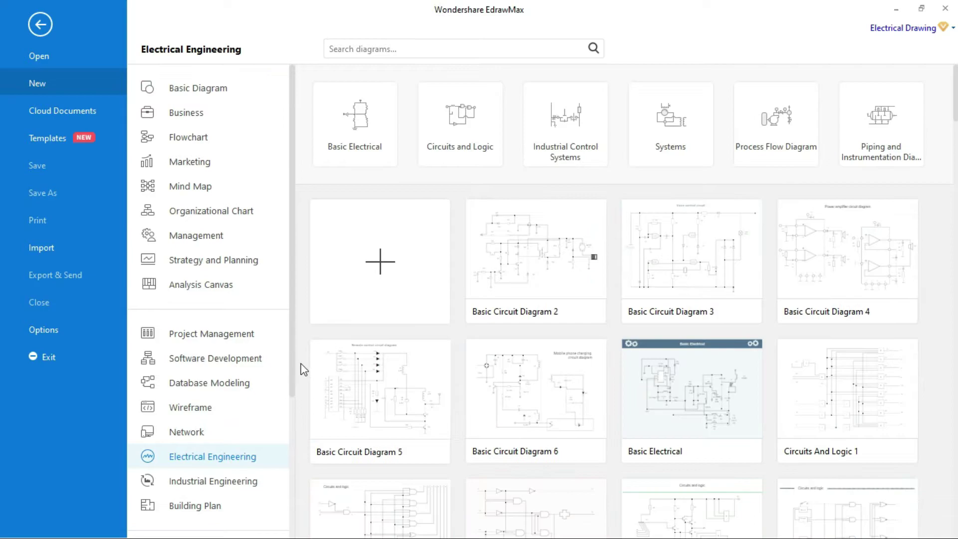
pyautogui.click(377, 266)
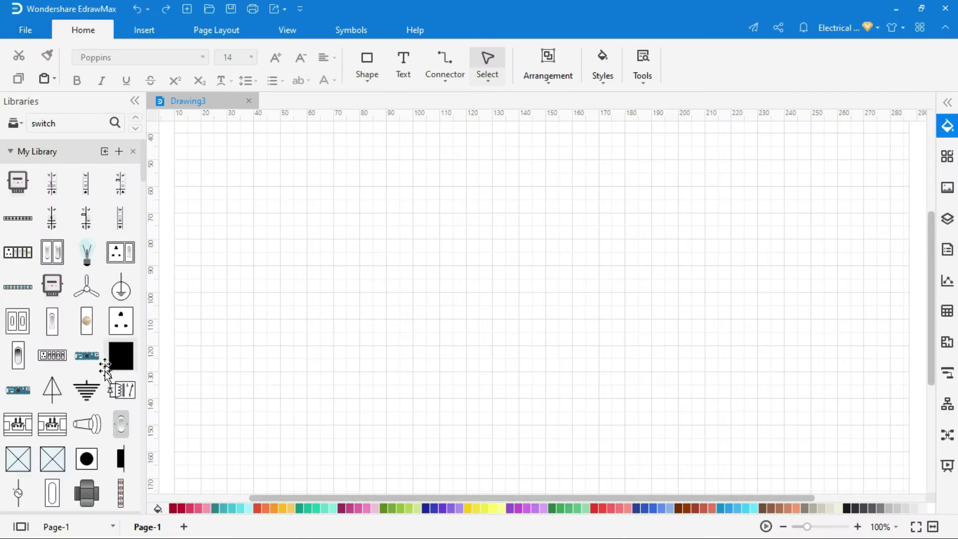
pyautogui.moveTo(143, 166)
pyautogui.mouseDown()
pyautogui.moveTo(151, 221)
pyautogui.moveTo(153, 164)
pyautogui.mouseUp()
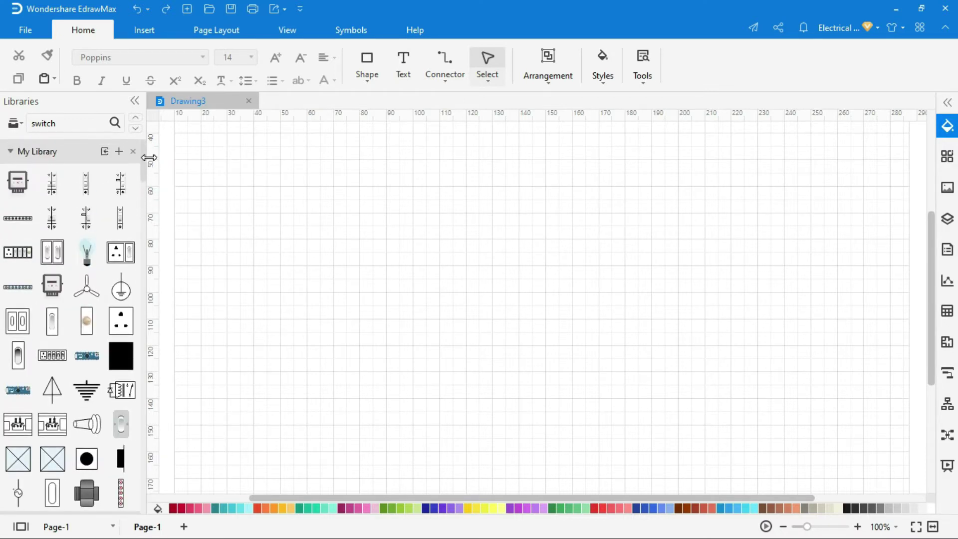
# Draw three adjoining rectangles: an end block about 15 by 40 mm, a flange about 60 mm high and a main body about 25 by 50 mm.
pyautogui.click(367, 64)
pyautogui.scroll(-4, 566, 271)
pyautogui.moveTo(549, 329); pyautogui.dragTo(567, 345)
pyautogui.moveTo(568, 257); pyautogui.dragTo(609, 336)
pyautogui.hotkey('ctrl', '1')
# Duplicate the tall flange and place the copy against the other end of the main body.
pyautogui.click(559, 278)
pyautogui.hotkey('ctrl', 'd')
pyautogui.moveTo(561, 279); pyautogui.dragTo(614, 276)
pyautogui.click(652, 288)
# Draw a shaft rectangle against the outer flange and reduce its height, making it about 10 by 20 mm.
pyautogui.hotkey('ctrl', '8')
pyautogui.moveTo(636, 318); pyautogui.dragTo(639, 322)
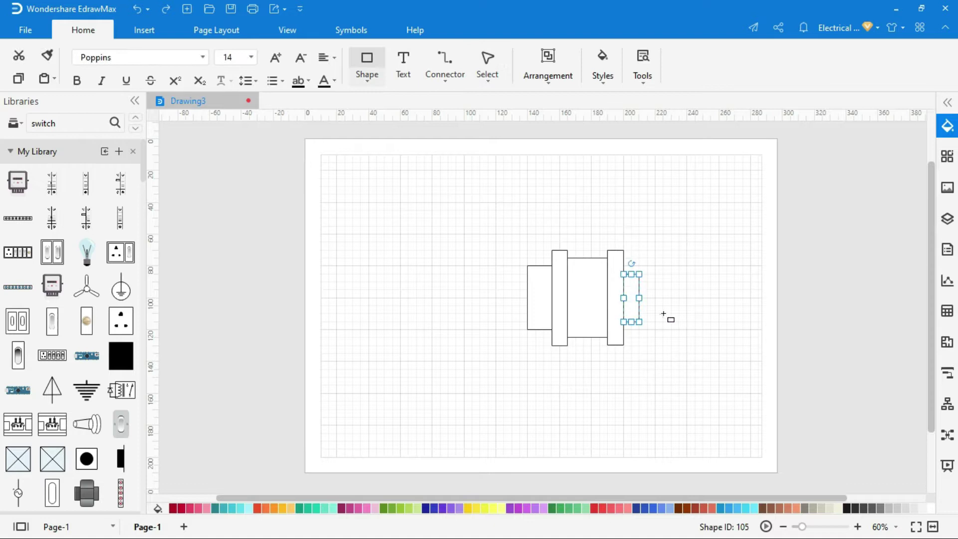
pyautogui.press('Escape')
pyautogui.click(487, 62)
pyautogui.click(632, 298)
pyautogui.moveTo(631, 274); pyautogui.dragTo(631, 282)
pyautogui.click(659, 319)
pyautogui.moveTo(631, 322)
pyautogui.mouseDown()
pyautogui.moveTo(653, 330)
pyautogui.moveTo(661, 319)
pyautogui.mouseUp()
# Draw a block about 10 by 40 mm at the shaft's end and a neck about 5 by 30 mm beside it.
pyautogui.hotkey('ctrl', '8')
pyautogui.hotkey('ctrl', 'z')
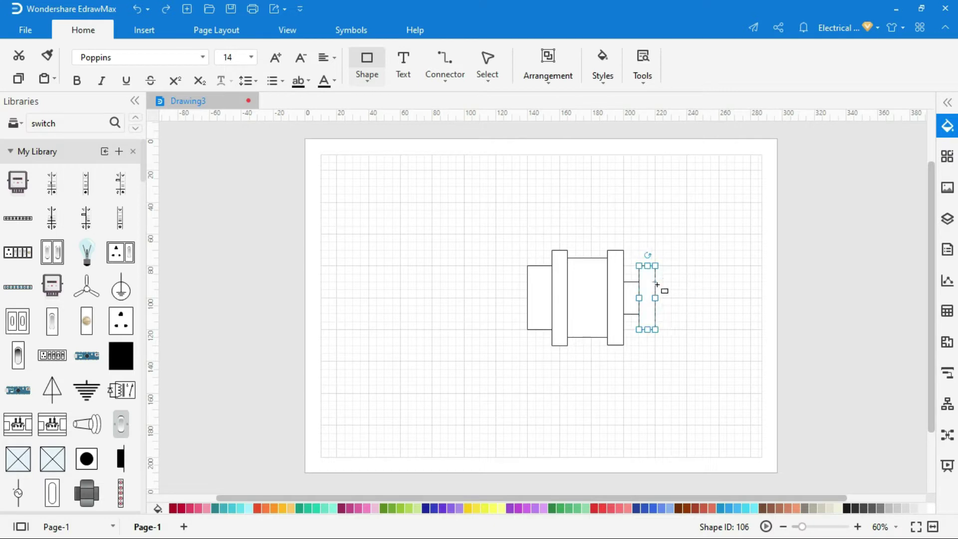
pyautogui.moveTo(655, 274); pyautogui.dragTo(663, 321)
pyautogui.click(678, 287)
# Draw a pulley collar about 5 by 35 mm after the neck, followed by five 2.5 mm wide segments alternating about 25 and 20 mm high.
pyautogui.scroll(5, 678, 287)
pyautogui.scroll(1, 722, 285)
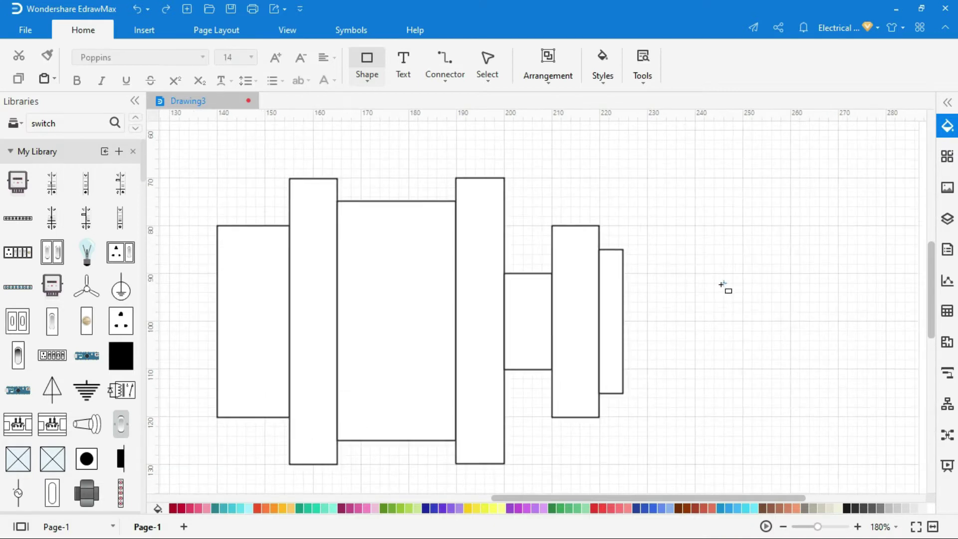
pyautogui.scroll(1, 633, 249)
pyautogui.moveTo(641, 434); pyautogui.dragTo(677, 391)
pyautogui.moveTo(678, 266)
pyautogui.mouseDown()
pyautogui.moveTo(692, 405)
pyautogui.moveTo(705, 392)
pyautogui.moveTo(719, 266)
pyautogui.mouseUp()
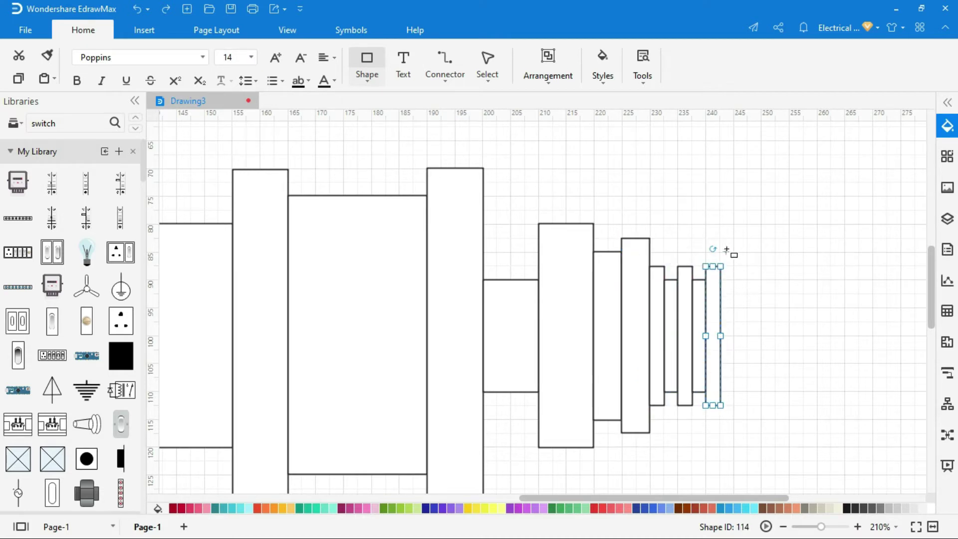
# Draw the pulley's outer collar about 35 mm high and narrow it to about 5 mm.
pyautogui.moveTo(750, 425); pyautogui.dragTo(751, 432)
pyautogui.click(779, 380)
pyautogui.hotkey('ctrl', '1')
pyautogui.click(748, 339)
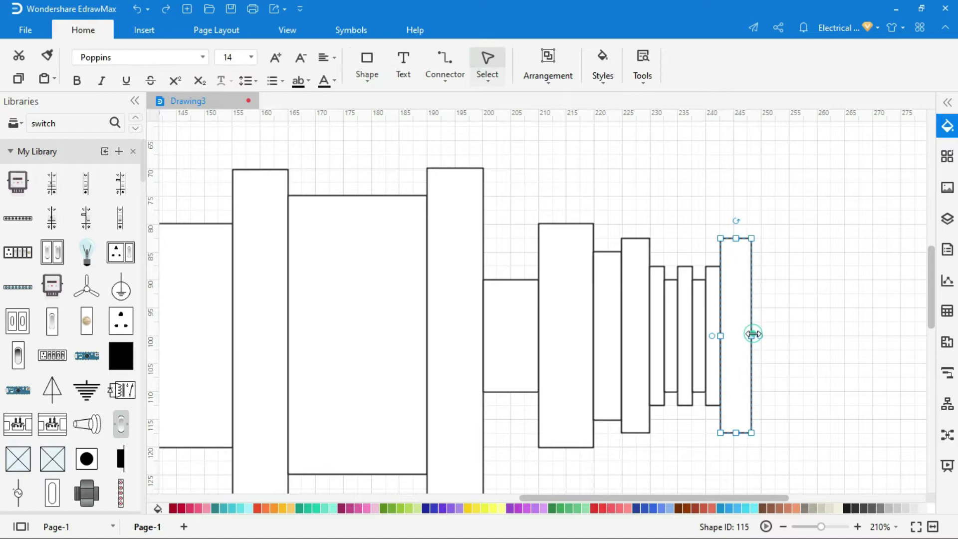
pyautogui.moveTo(751, 334); pyautogui.dragTo(746, 335)
pyautogui.click(793, 334)
pyautogui.scroll(-3, 427, 320)
pyautogui.click(583, 319)
pyautogui.click(809, 406)
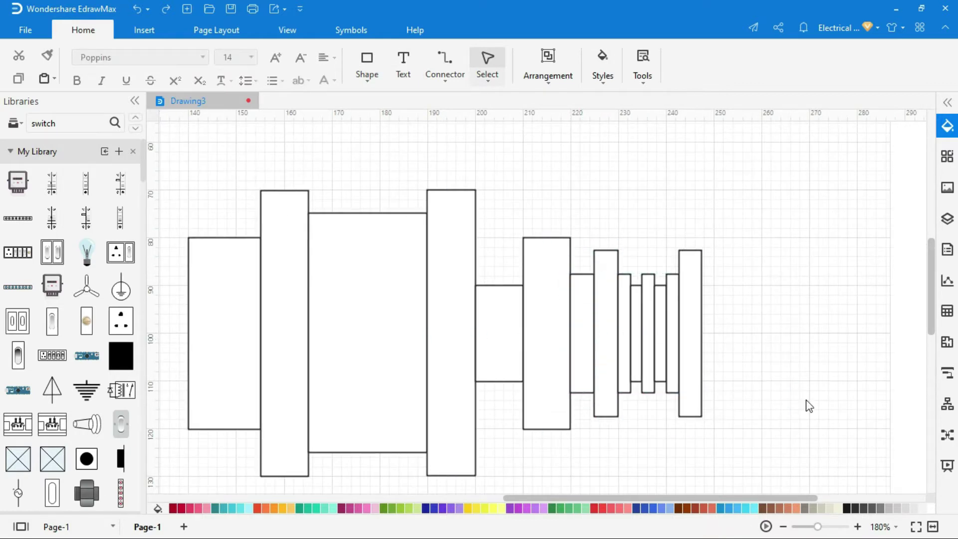
# Give the end block beside the first flange a linear gradient fill at 90 deg.
pyautogui.scroll(-6, 766, 409)
pyautogui.click(407, 316)
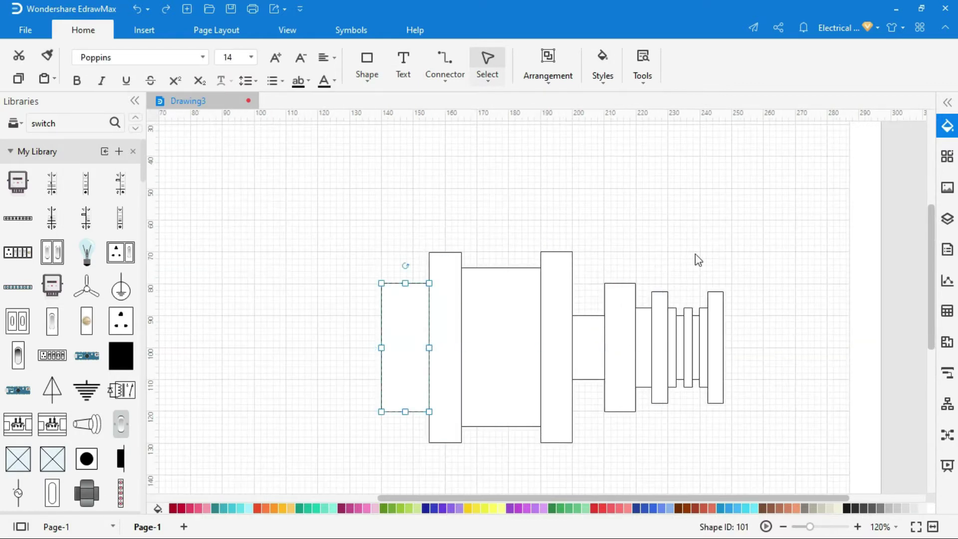
pyautogui.click(946, 103)
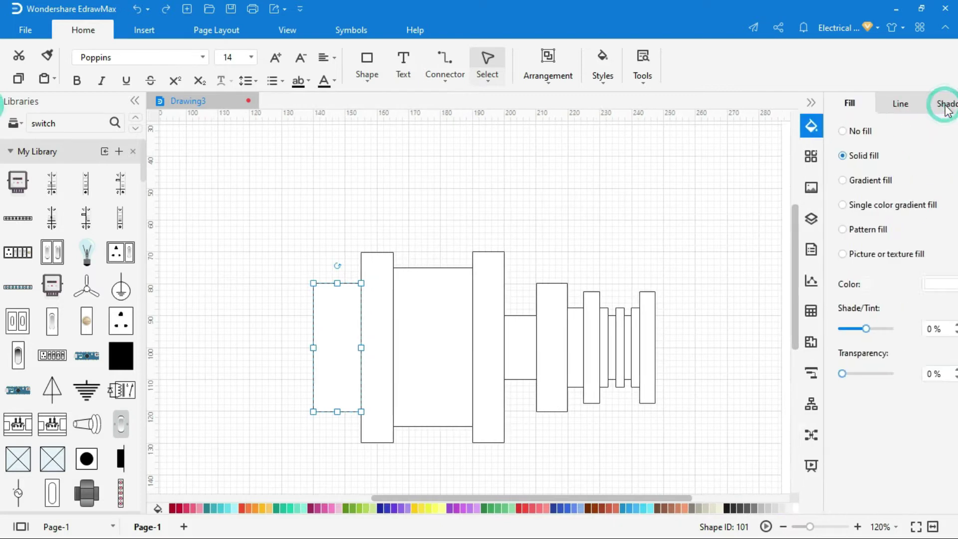
pyautogui.click(822, 183)
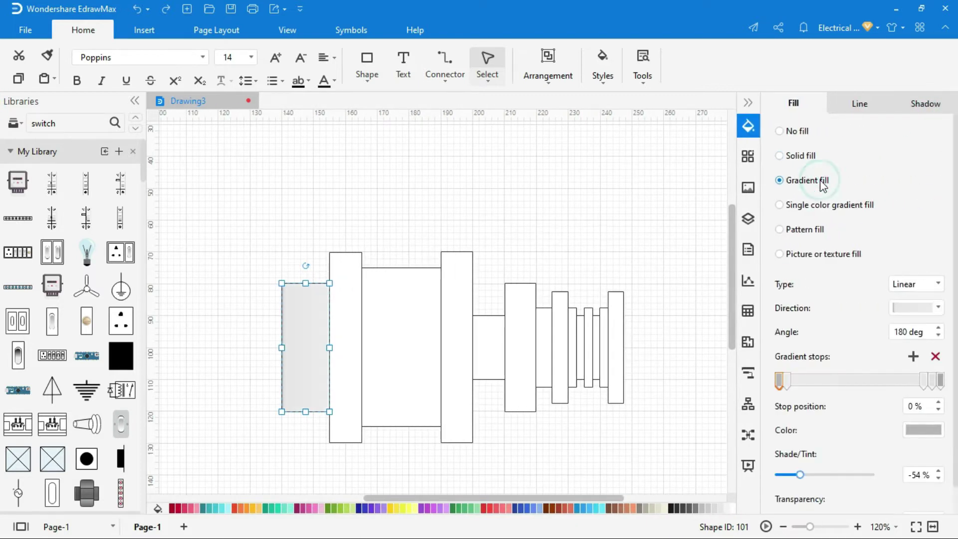
pyautogui.click(915, 312)
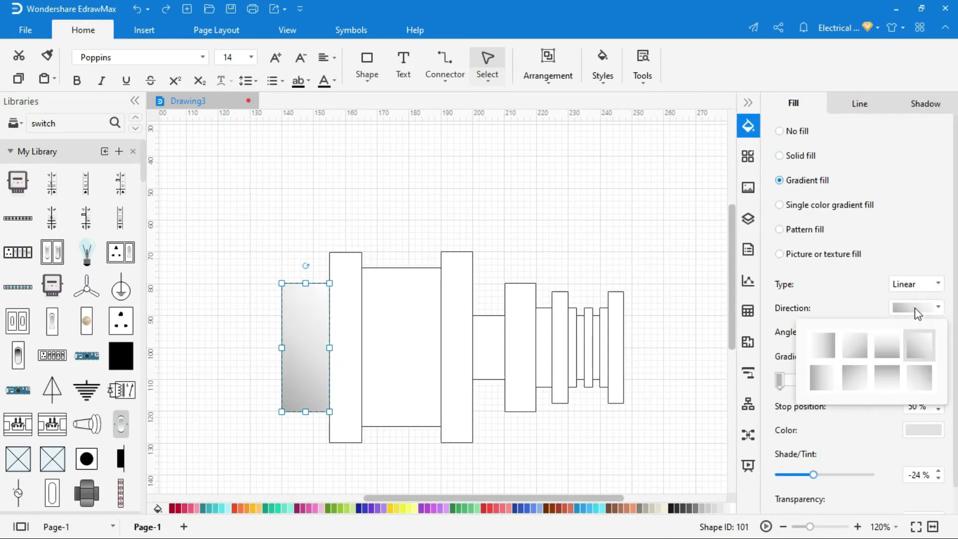
pyautogui.click(905, 287)
pyautogui.click(817, 280)
pyautogui.click(778, 380)
pyautogui.moveTo(779, 381)
pyautogui.mouseDown()
pyautogui.moveTo(814, 381)
pyautogui.moveTo(779, 382)
pyautogui.mouseUp()
pyautogui.click(938, 307)
pyautogui.click(889, 358)
# Set the end block's outer gradient stops at 0 % and 100 % to dark grey.
pyautogui.click(923, 430)
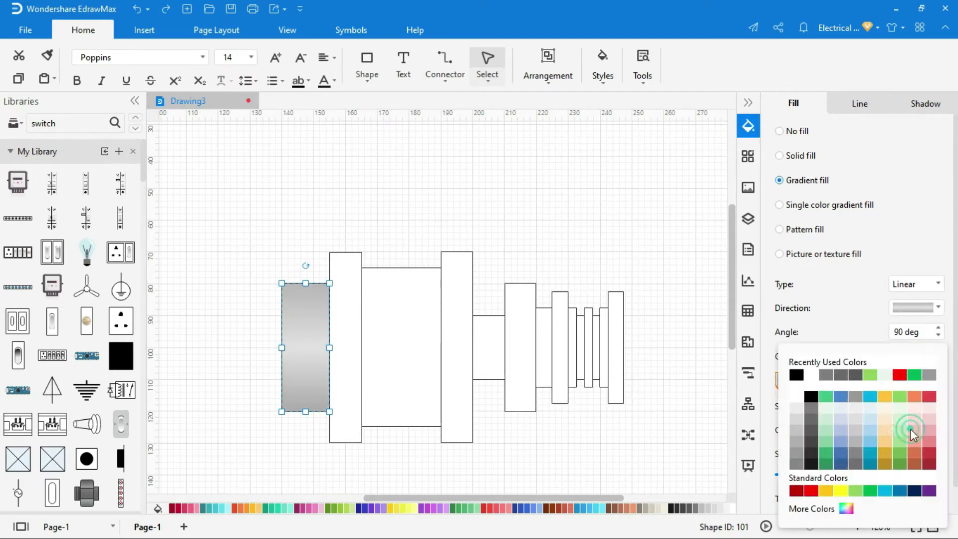
pyautogui.click(839, 379)
pyautogui.click(940, 380)
pyautogui.click(857, 379)
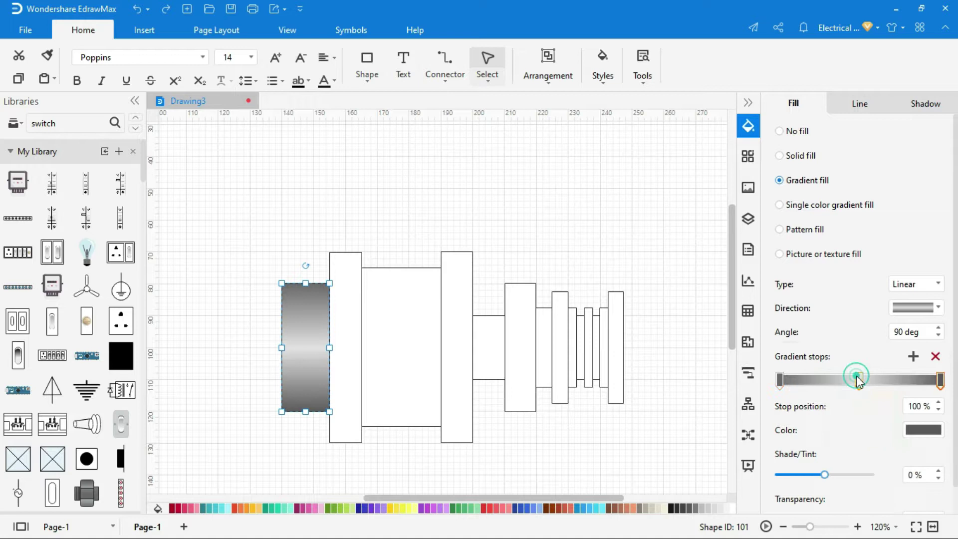
pyautogui.click(677, 365)
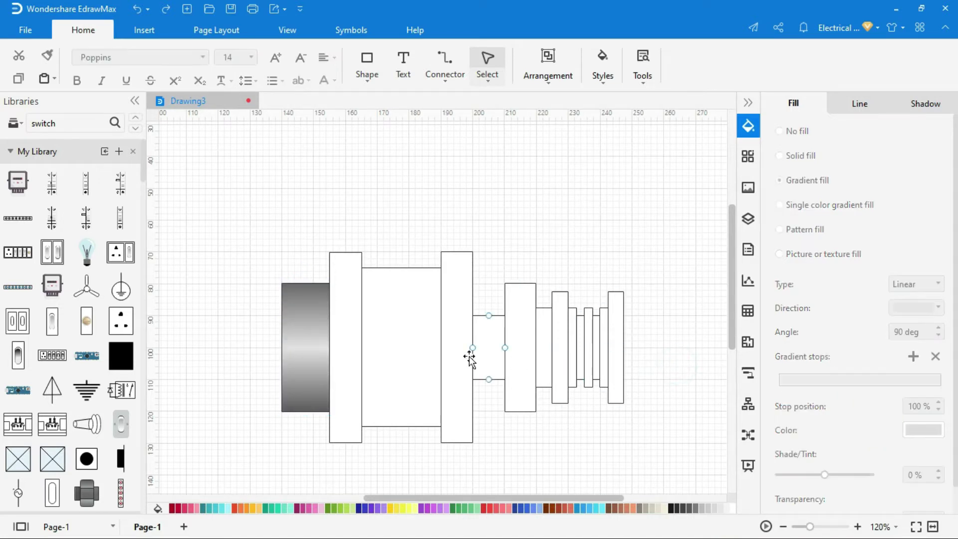
# Apply the grey gradient fill to both flanges, the shaft and the block after it, and a vertical-line pattern fill to the main body.
pyautogui.click(342, 345)
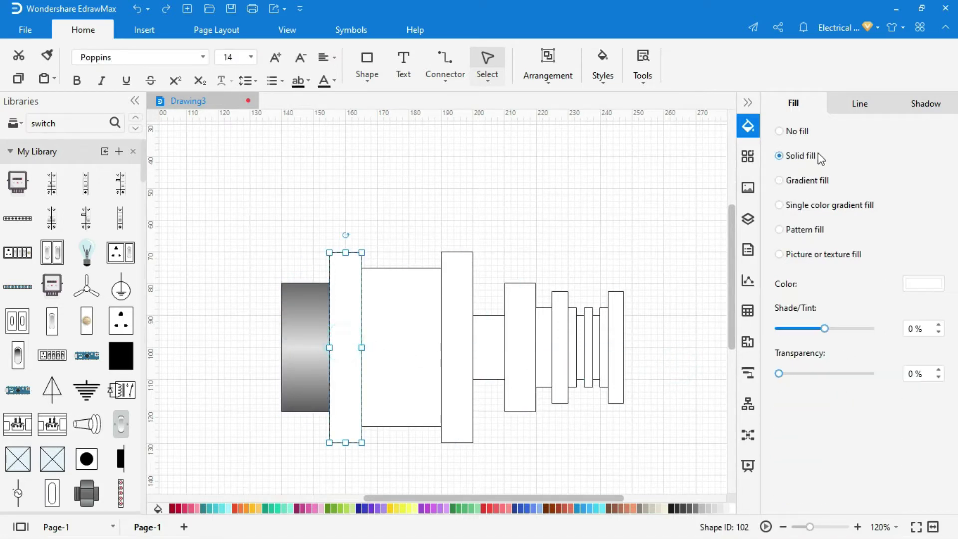
pyautogui.click(799, 182)
pyautogui.click(401, 344)
pyautogui.click(798, 229)
pyautogui.click(457, 344)
pyautogui.click(799, 180)
pyautogui.click(488, 331)
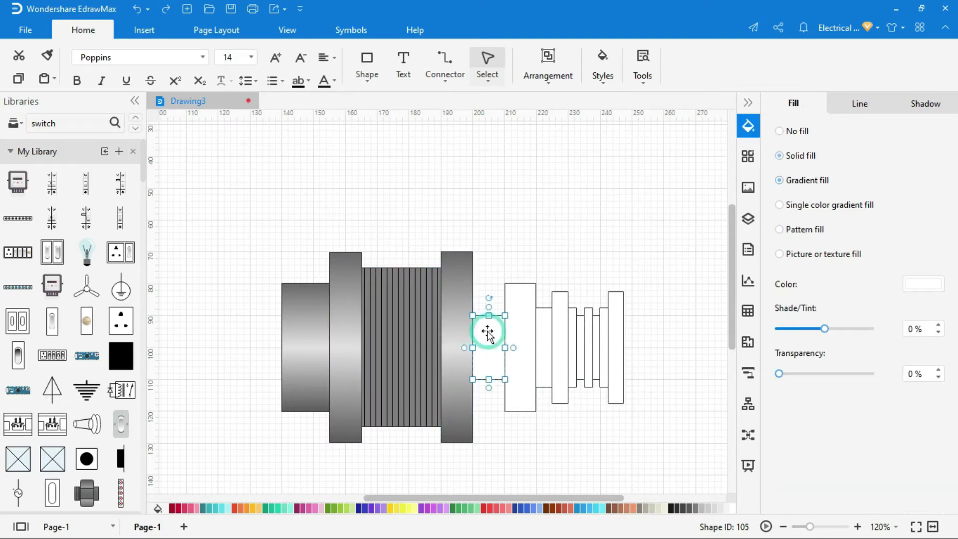
pyautogui.click(799, 180)
pyautogui.click(520, 340)
# Shrink the neck between the shaft-end block and the pulley to about 10 mm high.
pyautogui.click(544, 336)
pyautogui.moveTo(544, 308); pyautogui.dragTo(544, 328)
pyautogui.moveTo(544, 387); pyautogui.dragTo(544, 360)
pyautogui.click(655, 340)
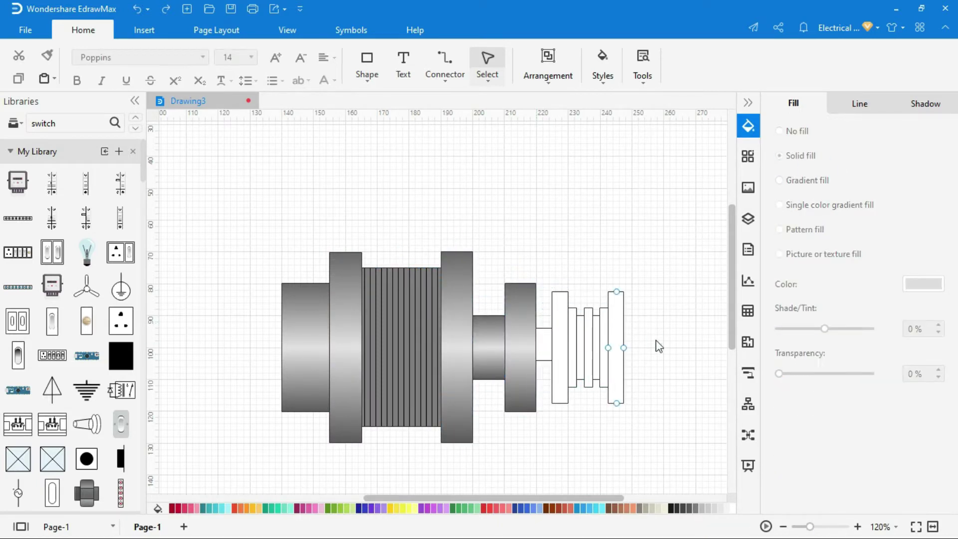
# Give the neck a gradient fill with light green end stops.
pyautogui.click(543, 339)
pyautogui.click(799, 180)
pyautogui.click(922, 429)
pyautogui.click(908, 378)
pyautogui.click(937, 381)
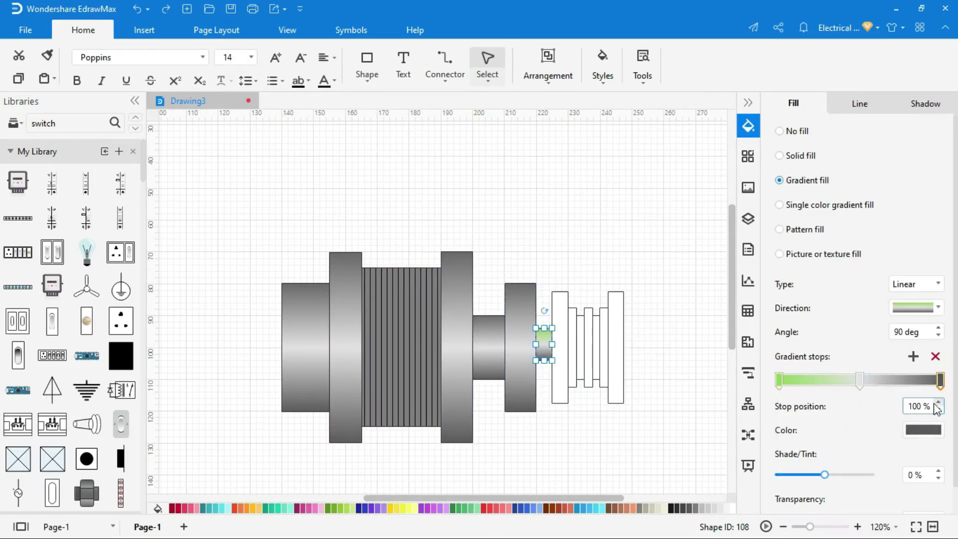
pyautogui.click(923, 429)
pyautogui.click(907, 377)
pyautogui.click(655, 357)
# Apply the green gradient fill to the pulley's inner collar and the first two narrow segments.
pyautogui.click(560, 356)
pyautogui.click(803, 181)
pyautogui.scroll(3, 571, 380)
pyautogui.click(582, 369)
pyautogui.click(800, 181)
pyautogui.click(573, 369)
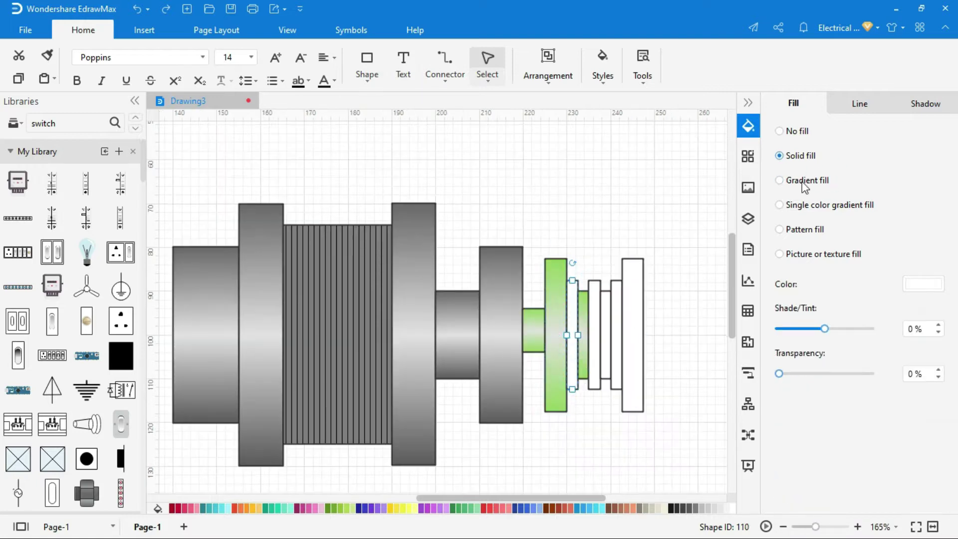
pyautogui.click(801, 182)
# Apply the green gradient fill to the pulley's remaining narrow segments and its outer collar.
pyautogui.click(593, 375)
pyautogui.click(616, 358)
pyautogui.click(803, 180)
pyautogui.click(632, 349)
pyautogui.click(816, 180)
pyautogui.click(605, 349)
pyautogui.click(803, 180)
pyautogui.scroll(-3, 551, 252)
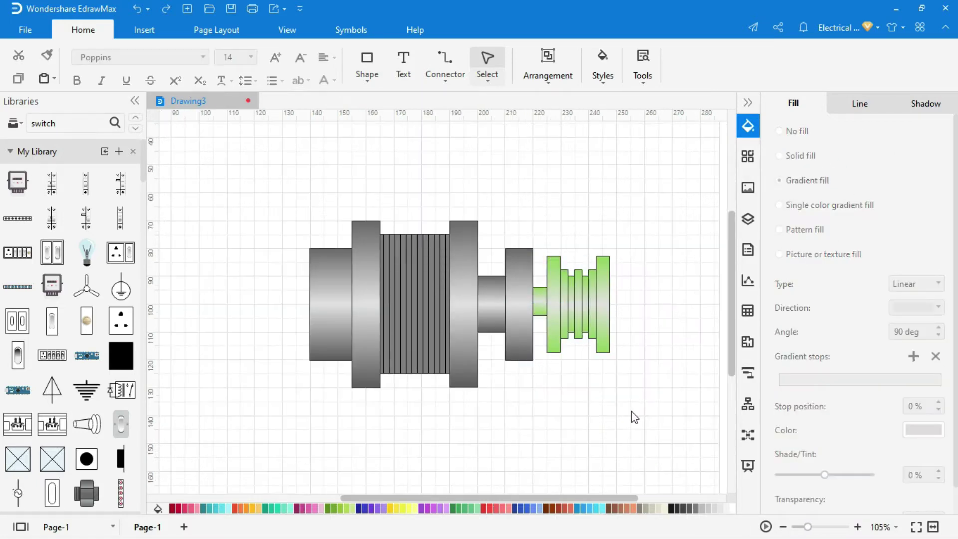
# Draw a horizontal bar about 16 by 4 mm above the shaft, with a grey gradient fill and no outline.
pyautogui.click(514, 276)
pyautogui.scroll(6, 514, 279)
pyautogui.moveTo(461, 176); pyautogui.dragTo(463, 167)
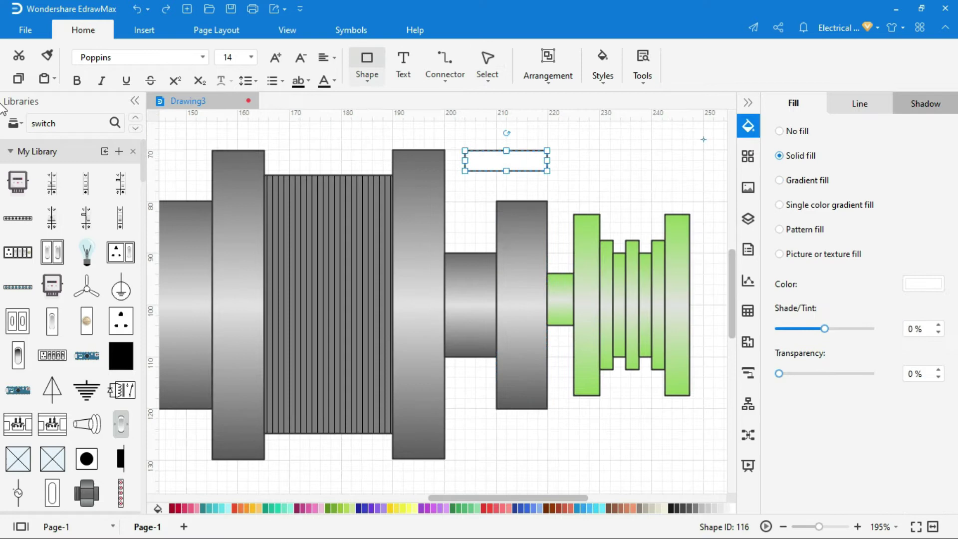
pyautogui.click(859, 103)
pyautogui.click(792, 103)
pyautogui.click(802, 181)
pyautogui.click(859, 103)
pyautogui.click(798, 131)
# Move the bar to the upper edge of the shaft-end block, duplicate it four times and place one copy at the block's lower edge.
pyautogui.moveTo(528, 164); pyautogui.dragTo(528, 214)
pyautogui.hotkey('ctrl', 'd')
pyautogui.hotkey('ctrl', 'd')
pyautogui.hotkey('ctrl', 'd')
pyautogui.hotkey('ctrl', 'd')
pyautogui.moveTo(575, 266); pyautogui.dragTo(522, 398)
pyautogui.click(497, 64)
pyautogui.click(564, 250)
pyautogui.click(472, 205)
pyautogui.keyDown('ctrl'); pyautogui.click(558, 220); pyautogui.keyUp('ctrl')
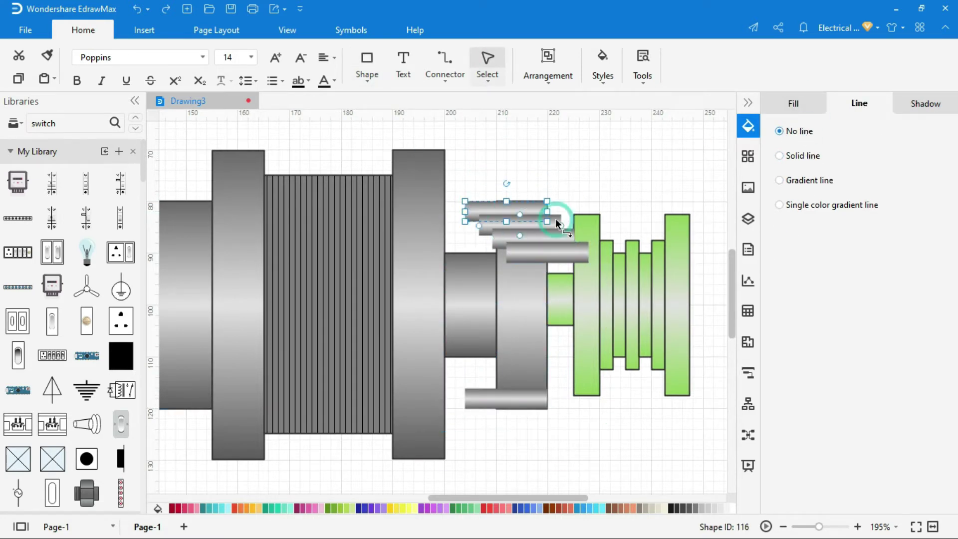
pyautogui.keyDown('ctrl'); pyautogui.click(574, 244); pyautogui.keyUp('ctrl')
pyautogui.hotkey('ctrl', 'z')
# Line up the remaining bars in a column over the shaft-end block and distribute all five evenly in the vertical direction.
pyautogui.scroll(-2, 535, 263)
pyautogui.moveTo(541, 272); pyautogui.dragTo(495, 349)
pyautogui.moveTo(516, 246); pyautogui.dragTo(492, 284)
pyautogui.keyDown('ctrl'); pyautogui.click(490, 224); pyautogui.keyUp('ctrl')
pyautogui.keyDown('ctrl'); pyautogui.click(490, 322); pyautogui.keyUp('ctrl')
pyautogui.keyDown('ctrl'); pyautogui.click(488, 343); pyautogui.keyUp('ctrl')
pyautogui.keyDown('ctrl'); pyautogui.click(490, 379); pyautogui.keyUp('ctrl')
pyautogui.click(547, 70)
pyautogui.click(623, 268)
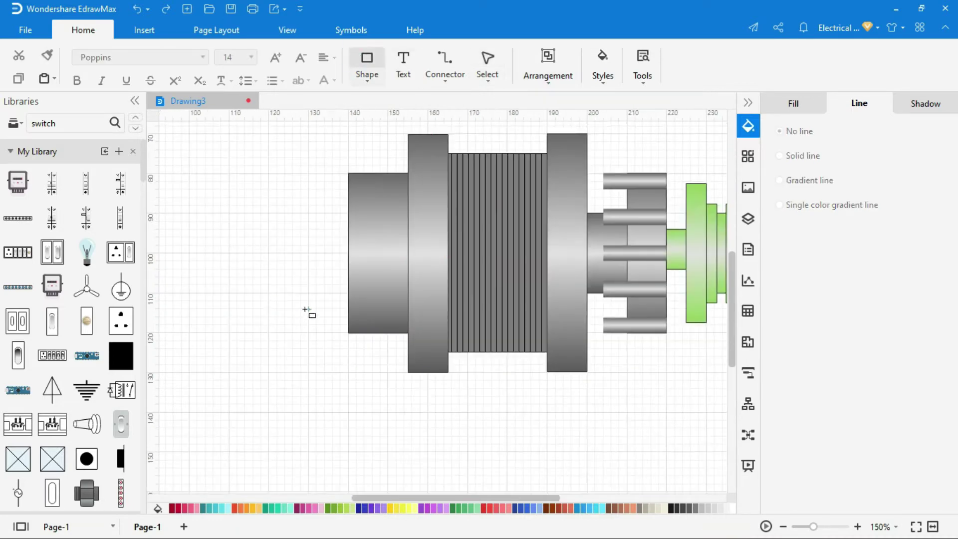
# Draw a rectangle labelled "GND" beside the end block and reduce its height.
pyautogui.doubleClick(310, 315)
pyautogui.write('GND')
pyautogui.moveTo(308, 322); pyautogui.dragTo(269, 319)
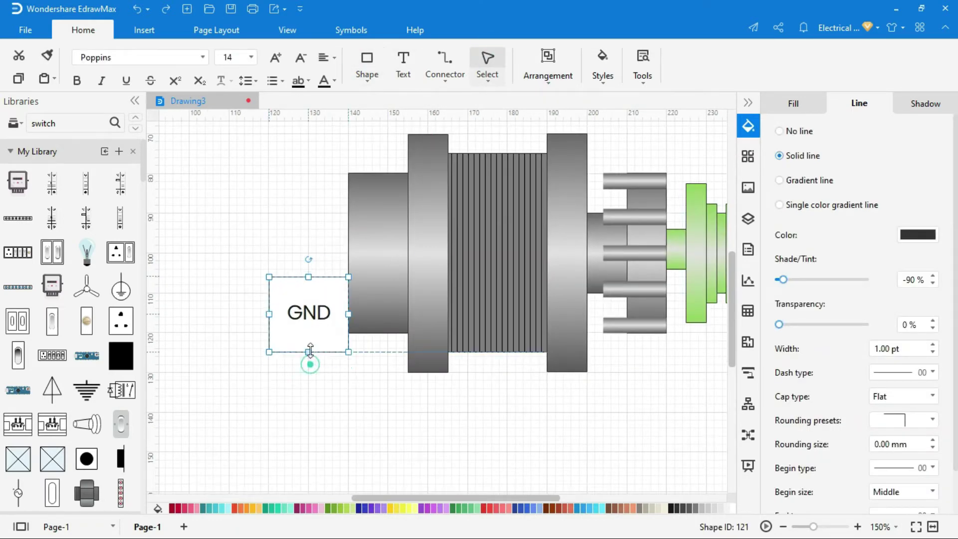
pyautogui.moveTo(310, 352); pyautogui.dragTo(336, 329)
# Copy a bar's gradient style to the GND terminal, narrow it to about 14 mm and set its font size to 7.
pyautogui.click(636, 324)
pyautogui.hotkey('ctrl', 'shift', 'c')
pyautogui.click(333, 293)
pyautogui.moveTo(269, 322); pyautogui.dragTo(325, 316)
pyautogui.click(251, 56)
pyautogui.click(233, 107)
# Duplicate the GND terminal four times and arrange the copies in a column along the end block.
pyautogui.hotkey('ctrl', 'd')
pyautogui.hotkey('ctrl', 'd')
pyautogui.hotkey('ctrl', 'd')
pyautogui.hotkey('ctrl', 'd')
pyautogui.moveTo(372, 364); pyautogui.dragTo(330, 179)
pyautogui.moveTo(369, 353); pyautogui.dragTo(337, 237)
pyautogui.moveTo(349, 342); pyautogui.dragTo(337, 280)
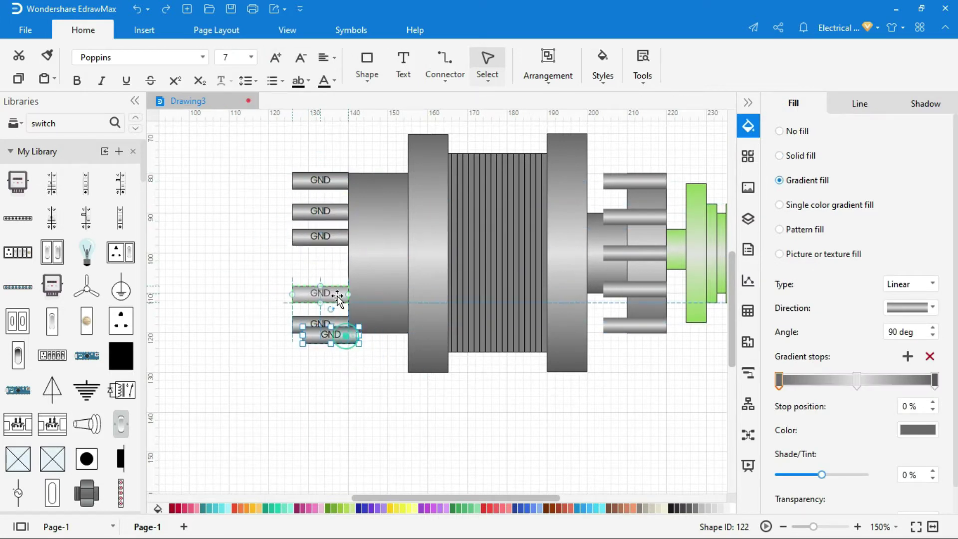
# Relabel the four terminals above GND as B, IG, S and L, from the uppermost down.
pyautogui.doubleClick(327, 180)
pyautogui.write('B')
pyautogui.doubleClick(326, 211)
pyautogui.write('IG')
pyautogui.doubleClick(342, 240)
pyautogui.write('S')
pyautogui.doubleClick(330, 277)
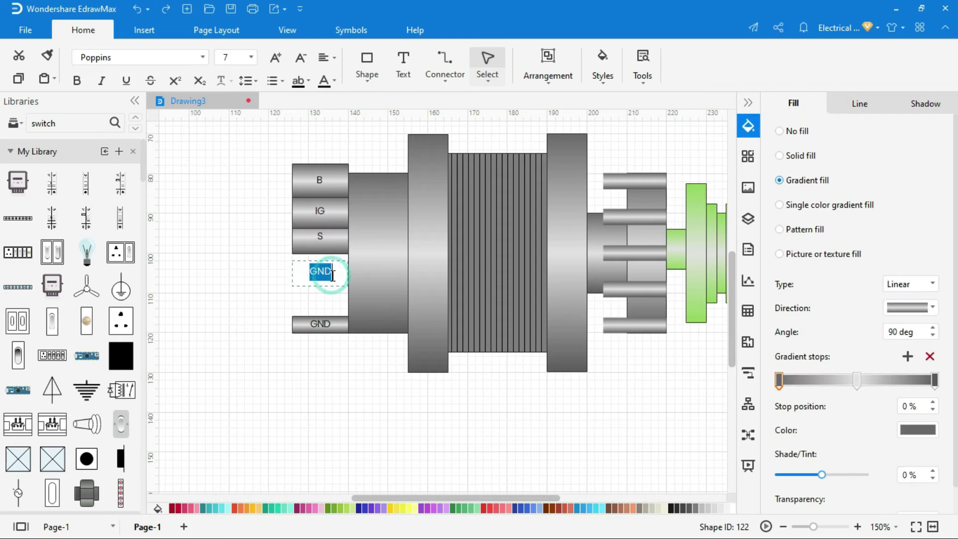
pyautogui.write('L')
# Reduce the heights of the L, S, IG and B terminals to about 4 mm.
pyautogui.click(321, 274)
pyautogui.moveTo(321, 257); pyautogui.dragTo(320, 273)
pyautogui.click(327, 241)
pyautogui.moveTo(320, 222); pyautogui.dragTo(320, 240)
pyautogui.click(327, 214)
pyautogui.moveTo(321, 198); pyautogui.dragTo(320, 212)
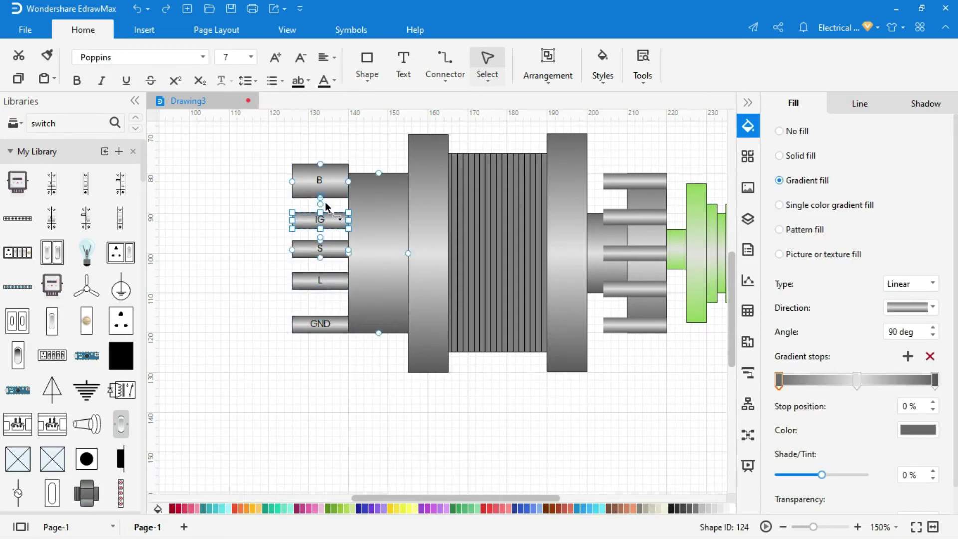
pyautogui.click(327, 182)
pyautogui.moveTo(321, 164); pyautogui.dragTo(320, 181)
# Select all five labelled terminals and distribute them evenly in the vertical direction along the end block.
pyautogui.keyDown('ctrl'); pyautogui.click(336, 220); pyautogui.keyUp('ctrl')
pyautogui.keyDown('ctrl'); pyautogui.click(330, 249); pyautogui.keyUp('ctrl')
pyautogui.keyDown('ctrl'); pyautogui.click(330, 281); pyautogui.keyUp('ctrl')
pyautogui.keyDown('ctrl'); pyautogui.click(332, 325); pyautogui.keyUp('ctrl')
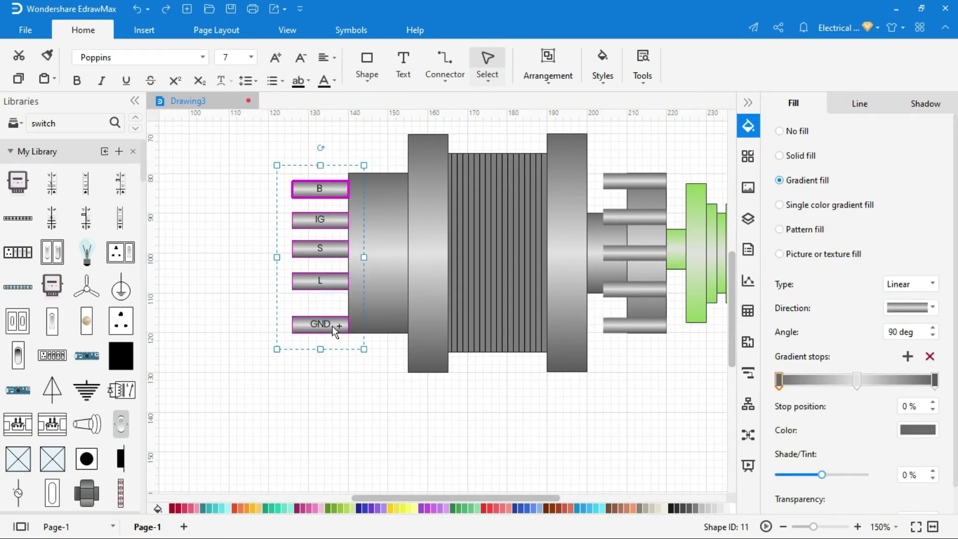
pyautogui.click(535, 403)
pyautogui.scroll(-3, 535, 404)
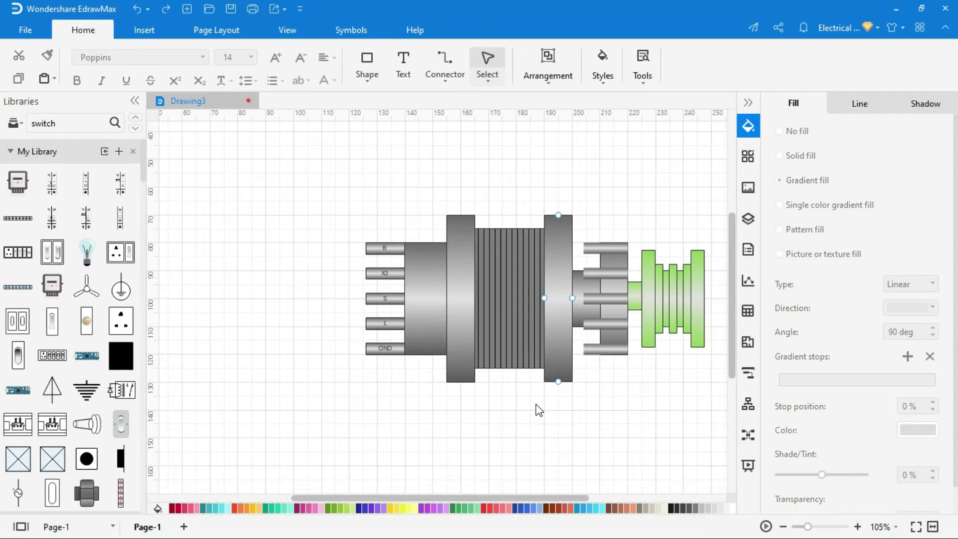
# Draw a mounting lug about 6 mm wide and 10 mm high on top of the flange nearest the shaft, with a dark grey gradient fill.
pyautogui.scroll(-2, 539, 409)
pyautogui.click(367, 62)
pyautogui.scroll(4, 595, 210)
pyautogui.moveTo(506, 315); pyautogui.dragTo(527, 279)
pyautogui.click(797, 180)
pyautogui.moveTo(856, 381); pyautogui.dragTo(860, 355)
pyautogui.click(917, 429)
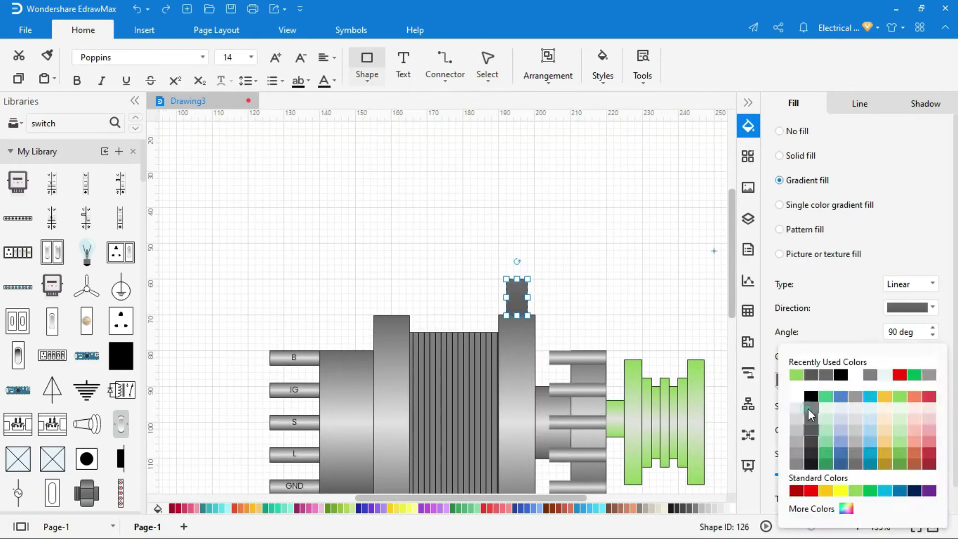
pyautogui.click(808, 413)
# Duplicate the lug beneath the same flange and add a horizontal foot bar extending from its lower end under the striped core.
pyautogui.scroll(-3, 525, 168)
pyautogui.hotkey('ctrl', 'd')
pyautogui.moveTo(525, 168)
pyautogui.mouseDown()
pyautogui.moveTo(517, 410)
pyautogui.moveTo(483, 452)
pyautogui.moveTo(410, 413)
pyautogui.mouseUp()
pyautogui.scroll(-3, 409, 374)
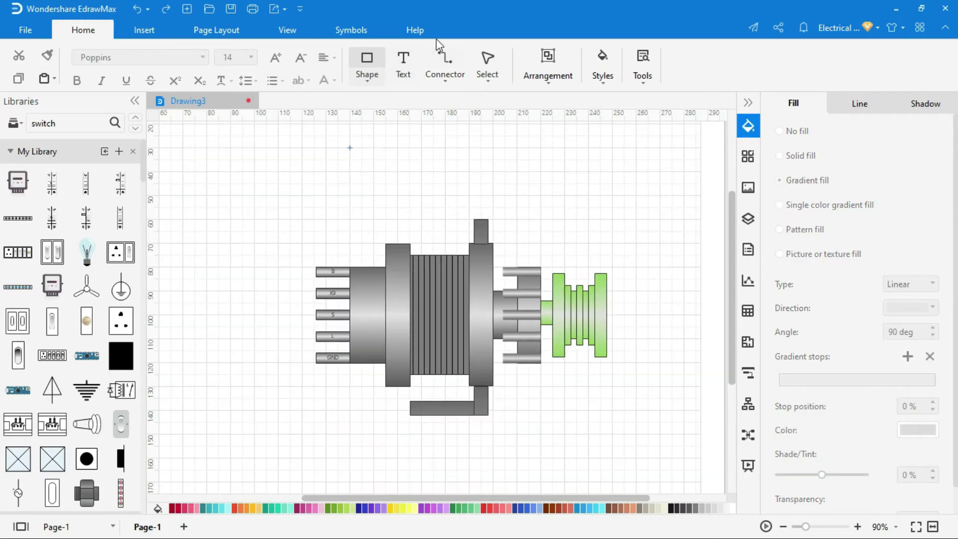
# Select all parts of the alternator and group them into one object.
pyautogui.click(487, 58)
pyautogui.moveTo(255, 187); pyautogui.dragTo(664, 454)
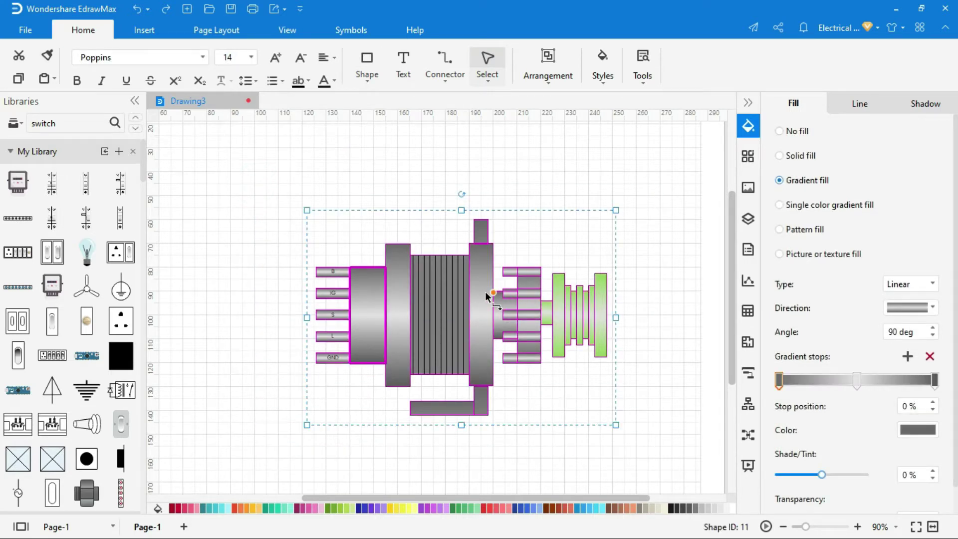
pyautogui.rightClick(486, 295)
pyautogui.moveTo(630, 88)
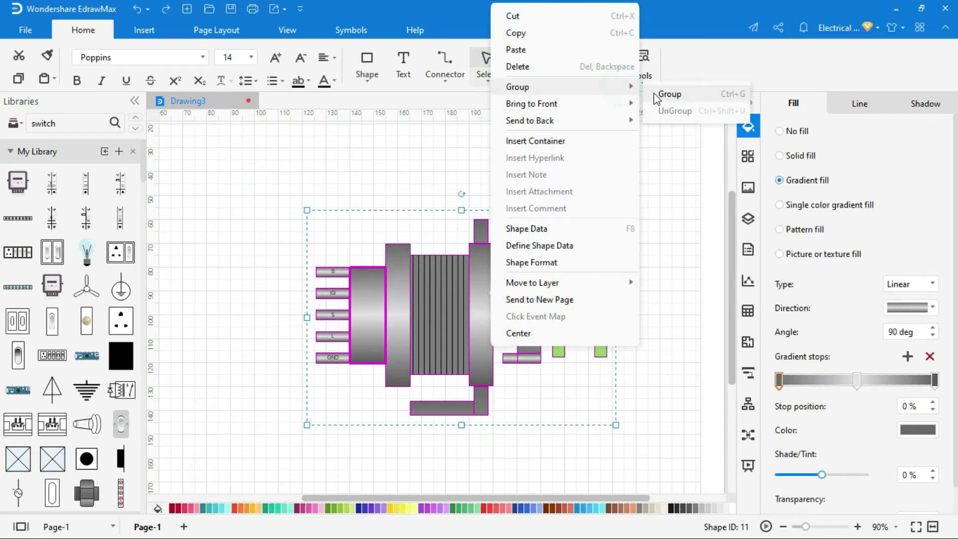
pyautogui.click(656, 98)
# Add the grouped alternator to My Library and shift it slightly right and down on the page.
pyautogui.scroll(-3, 164, 325)
pyautogui.scroll(-3, 147, 184)
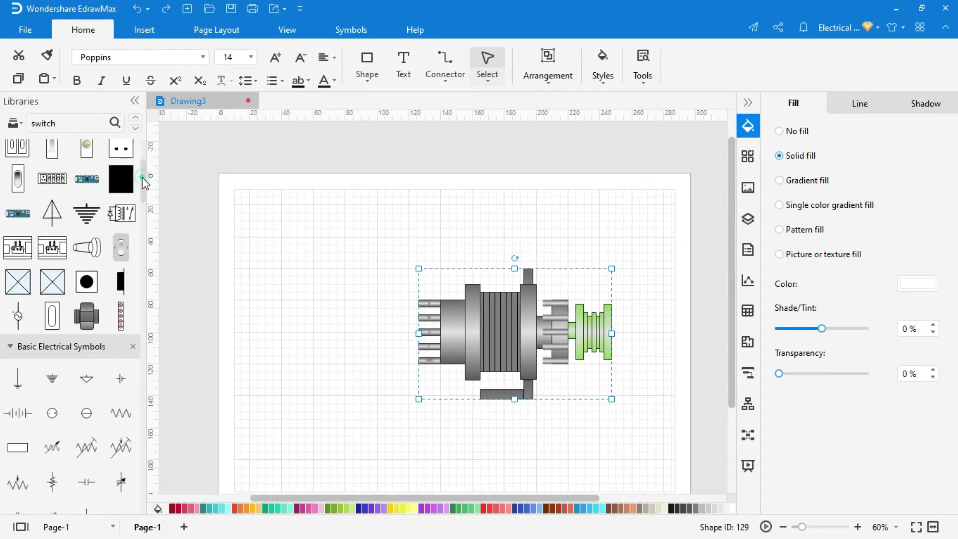
pyautogui.moveTo(144, 182); pyautogui.dragTo(133, 151)
pyautogui.scroll(-5, 75, 229)
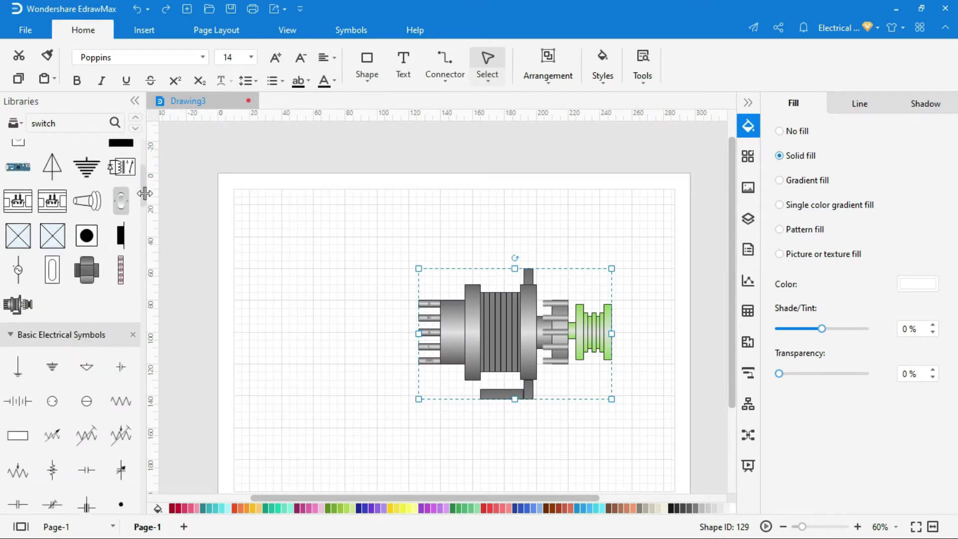
pyautogui.moveTo(500, 333); pyautogui.dragTo(541, 348)
# Draw a box about 60 by 90 mm left of the alternator, containing the five-terminal strip from My Library and a rectangle about 25 by 55 mm.
pyautogui.click(370, 82)
pyautogui.moveTo(250, 299)
pyautogui.mouseDown()
pyautogui.moveTo(293, 346)
pyautogui.moveTo(342, 440)
pyautogui.mouseUp()
pyautogui.moveTo(317, 380); pyautogui.dragTo(310, 349)
pyautogui.moveTo(121, 249); pyautogui.dragTo(273, 358)
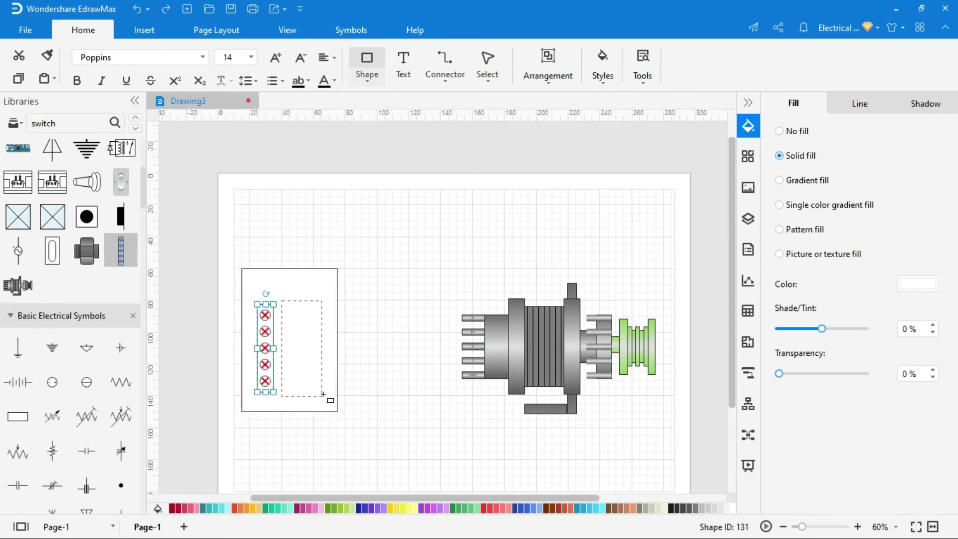
pyautogui.moveTo(323, 394); pyautogui.dragTo(313, 387)
# Search the symbol library for FUSE and place five curved fuse symbols in a column inside the inner rectangle.
pyautogui.keyDown('ctrl'); pyautogui.scroll(3, 339, 362); pyautogui.keyUp('ctrl')
pyautogui.click(488, 67)
pyautogui.click(399, 360)
pyautogui.write('FUSE')
pyautogui.press('Return')
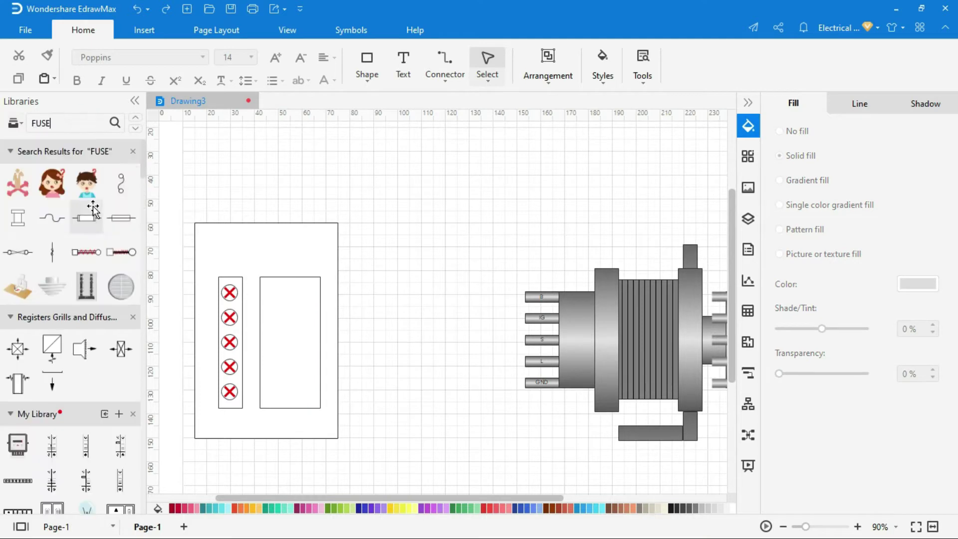
pyautogui.moveTo(52, 217); pyautogui.dragTo(296, 370)
pyautogui.hotkey('ctrl', 'v')
pyautogui.hotkey('ctrl', 'v')
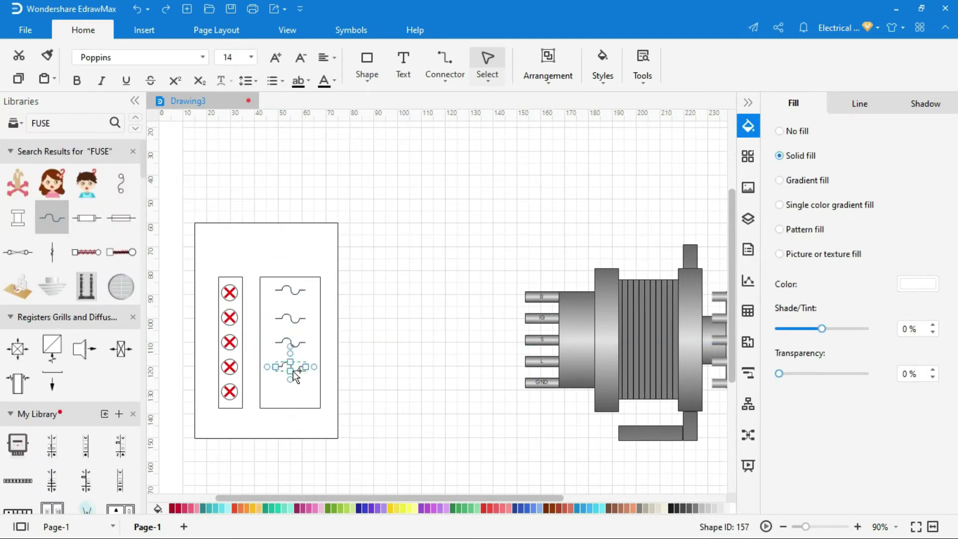
pyautogui.hotkey('ctrl', 'v')
pyautogui.moveTo(320, 314); pyautogui.dragTo(296, 392)
pyautogui.click(370, 250)
# Add the heading JUNCTION BOX inside the upper part of the outer box and adjust its font size.
pyautogui.click(403, 65)
pyautogui.moveTo(216, 228); pyautogui.dragTo(294, 245)
pyautogui.write('JUNCTION BOX')
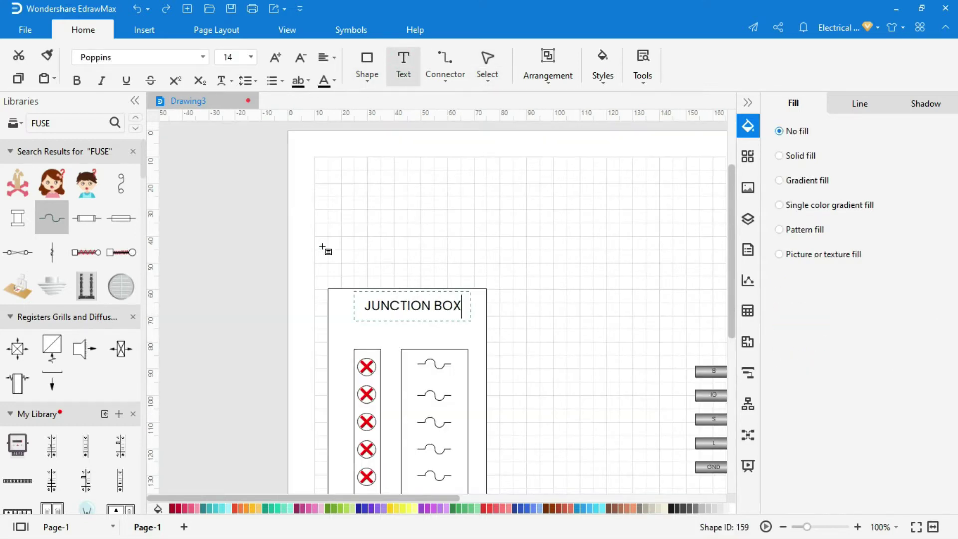
pyautogui.click(251, 56)
pyautogui.click(230, 257)
# Add small labels FUSE above the fuse column and BUS BAR, rotated vertically, beside the terminal strip.
pyautogui.click(406, 329)
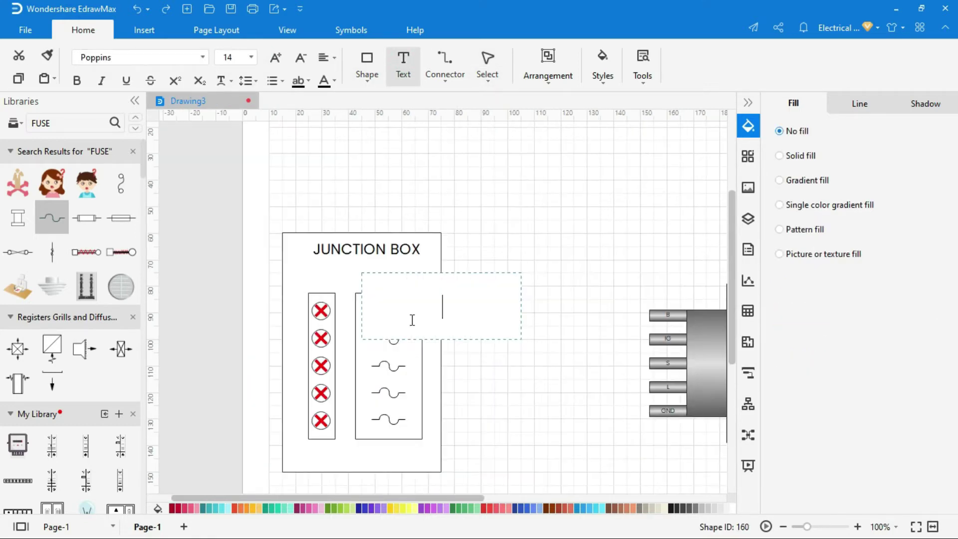
pyautogui.click(251, 57)
pyautogui.click(227, 214)
pyautogui.click(487, 64)
pyautogui.moveTo(410, 318); pyautogui.dragTo(178, 338)
pyautogui.keyDown('ctrl'); pyautogui.click(417, 267); pyautogui.keyUp('ctrl')
pyautogui.doubleClick(205, 342)
pyautogui.click(679, 324)
pyautogui.click(409, 287)
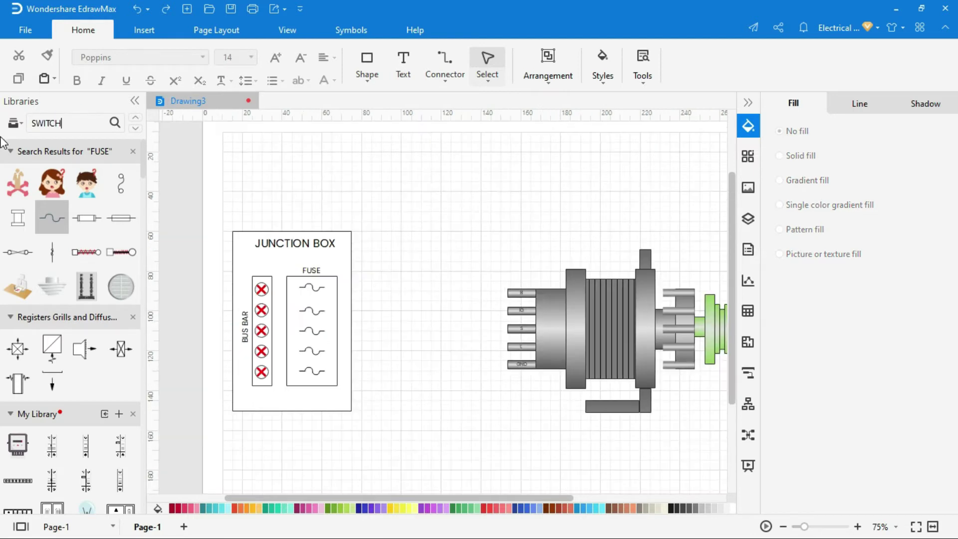
# Search the library for SWITCH, place an open single switch above the junction box, and move the alternator farther right.
pyautogui.press('Return')
pyautogui.scroll(-5, 70, 239)
pyautogui.moveTo(17, 236)
pyautogui.mouseDown()
pyautogui.moveTo(381, 262)
pyautogui.moveTo(422, 205)
pyautogui.moveTo(432, 205)
pyautogui.mouseUp()
pyautogui.scroll(-3, 536, 314)
pyautogui.moveTo(536, 314); pyautogui.dragTo(661, 312)
# Draw a rectangle about 70 by 40 mm near the page's upper middle, with a solid pale green fill and no outline.
pyautogui.click(367, 65)
pyautogui.moveTo(466, 187)
pyautogui.mouseDown()
pyautogui.moveTo(563, 235)
pyautogui.moveTo(548, 235)
pyautogui.mouseUp()
pyautogui.click(799, 181)
pyautogui.click(794, 155)
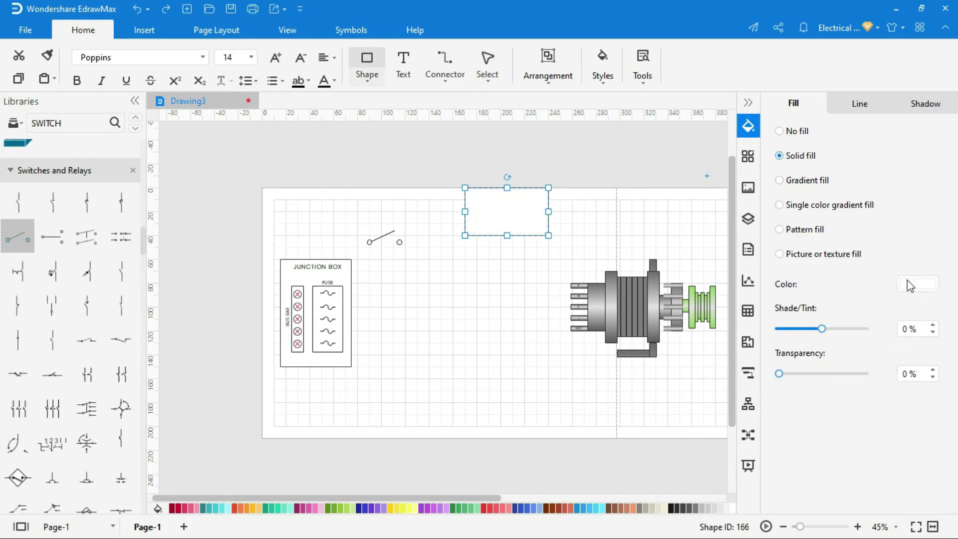
pyautogui.click(908, 284)
pyautogui.click(883, 332)
pyautogui.click(859, 103)
pyautogui.click(793, 131)
# Label the green rectangle Vehicle Load at font size 22 and reposition it just inside the page margin.
pyautogui.doubleClick(516, 204)
pyautogui.write('Vehicle Load')
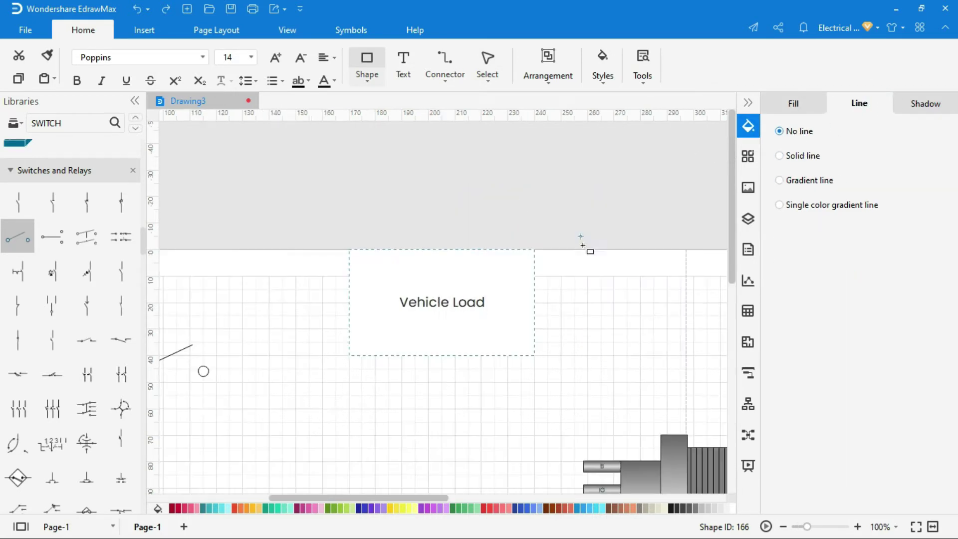
pyautogui.click(583, 245)
pyautogui.moveTo(518, 212); pyautogui.dragTo(507, 221)
pyautogui.click(251, 57)
pyautogui.click(234, 254)
# Move the switch symbol up and right so it sits just left of the Vehicle Load block.
pyautogui.click(392, 244)
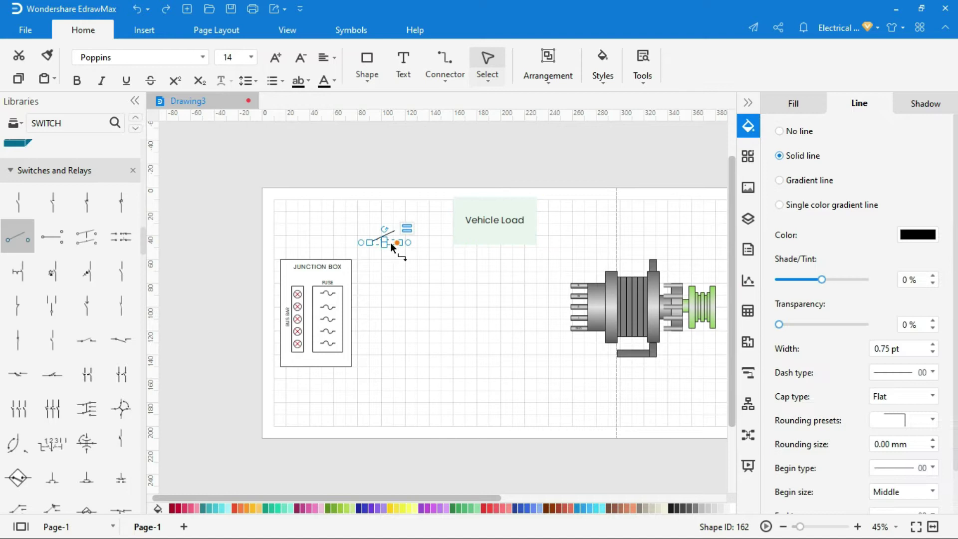
pyautogui.scroll(3, 392, 245)
pyautogui.moveTo(394, 234); pyautogui.dragTo(434, 202)
pyautogui.scroll(-3, 434, 202)
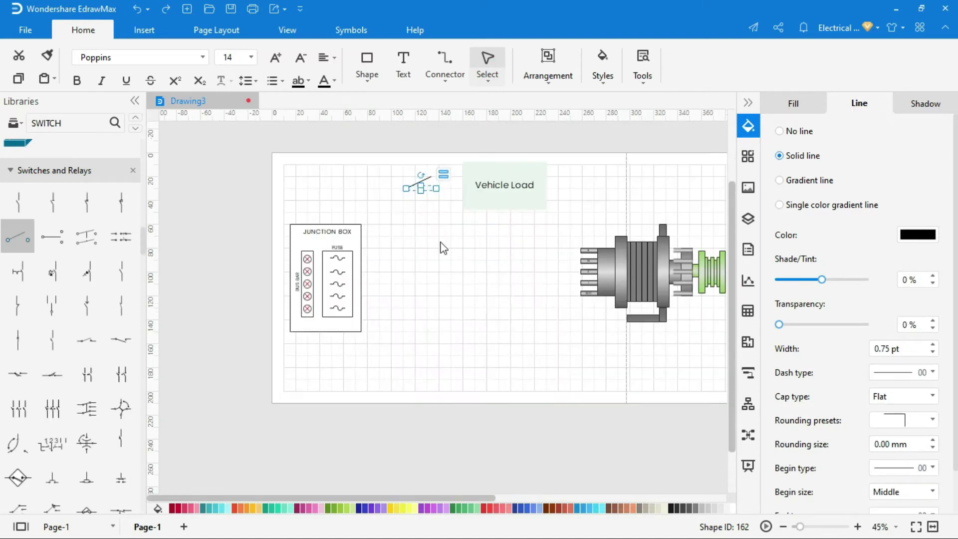
# Change the Vehicle Load block's fill to the standard light green.
pyautogui.click(490, 191)
pyautogui.click(793, 104)
pyautogui.click(917, 284)
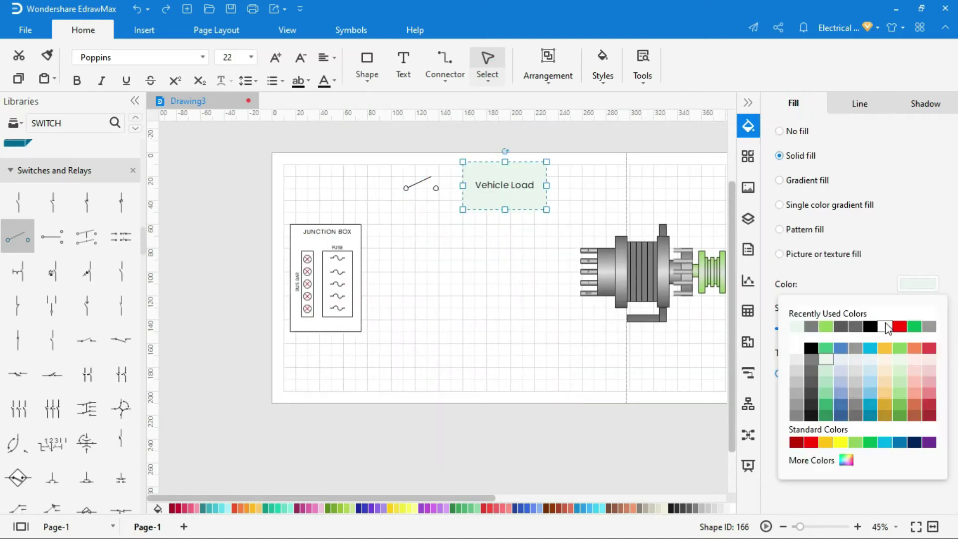
pyautogui.click(852, 439)
pyautogui.click(540, 278)
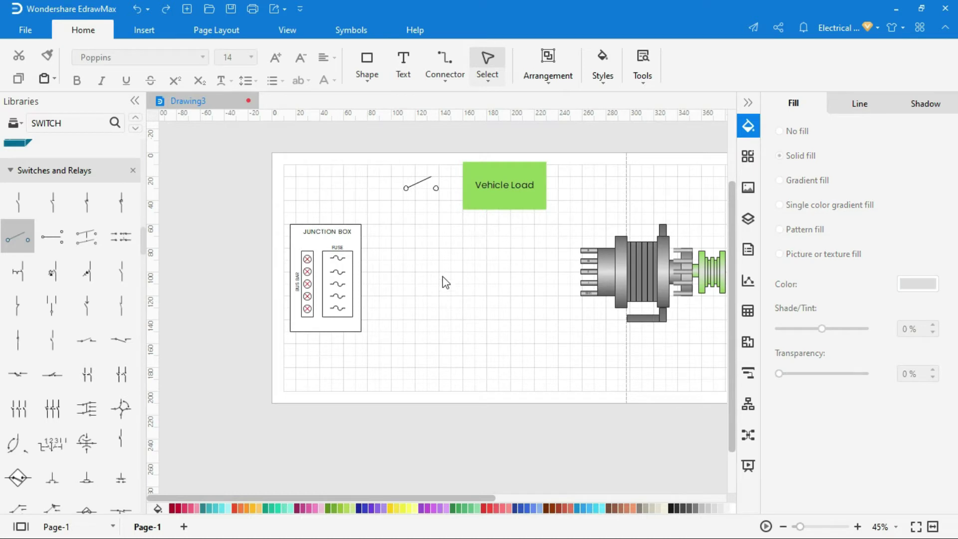
# Place a battery below the junction box and, after searching for bulb, an upside-down light bulb to its upper right.
pyautogui.moveTo(52, 286); pyautogui.dragTo(424, 387)
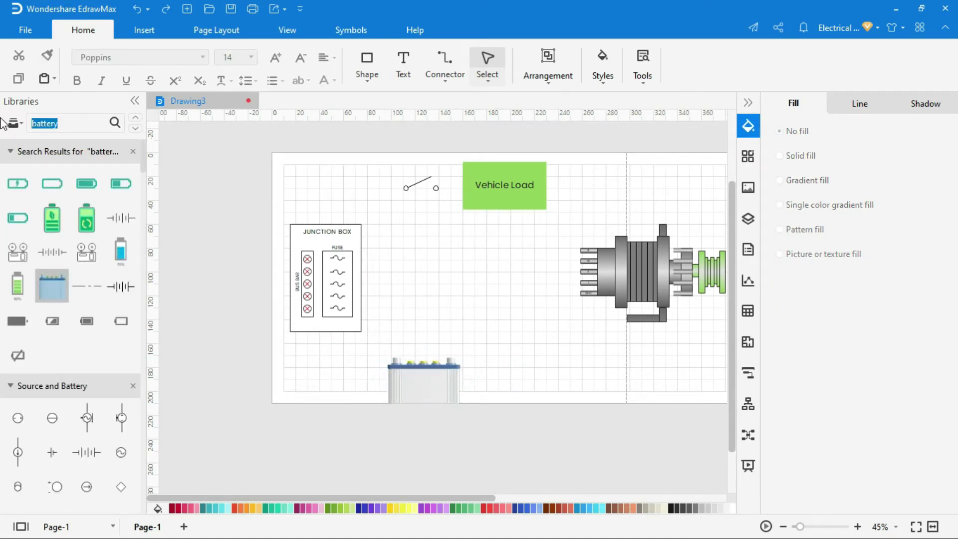
pyautogui.write('bulb')
pyautogui.press('Return')
pyautogui.moveTo(17, 217); pyautogui.dragTo(508, 358)
pyautogui.moveTo(442, 377); pyautogui.dragTo(419, 406)
pyautogui.moveTo(502, 351); pyautogui.dragTo(515, 364)
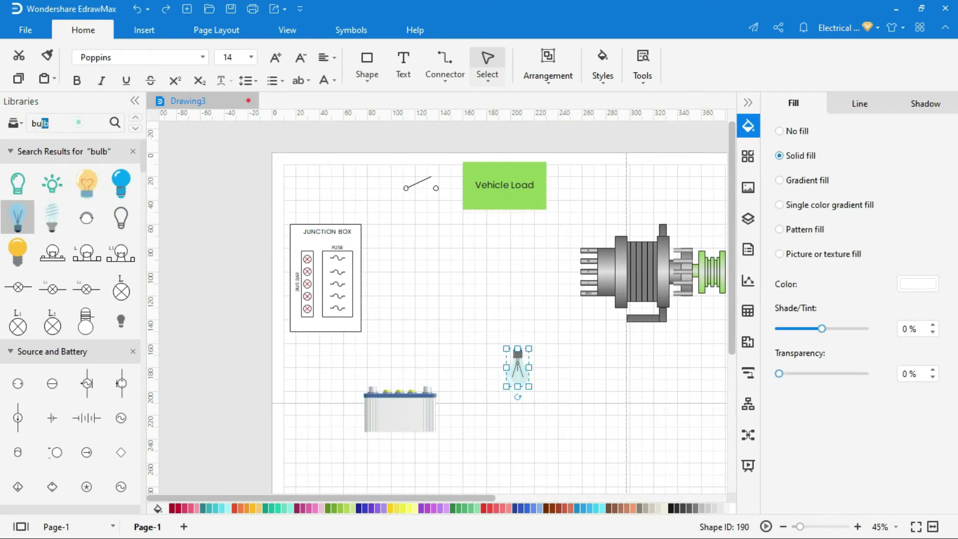
# Search for earth and place three ground symbols: beside the battery, above the alternator terminals and below them.
pyautogui.write('earth')
pyautogui.press('Return')
pyautogui.moveTo(18, 319); pyautogui.dragTo(465, 419)
pyautogui.hotkey('ctrl', 'd')
pyautogui.hotkey('ctrl', 'd')
pyautogui.moveTo(465, 420); pyautogui.dragTo(583, 218)
pyautogui.click(601, 439)
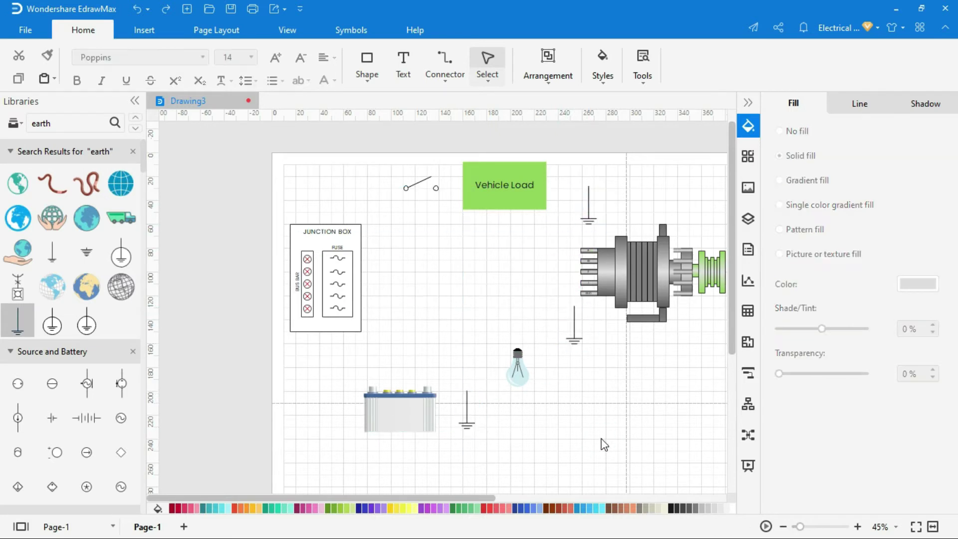
# Duplicate the switch and place the copy to the right of the junction box, level with the fuses.
pyautogui.click(418, 190)
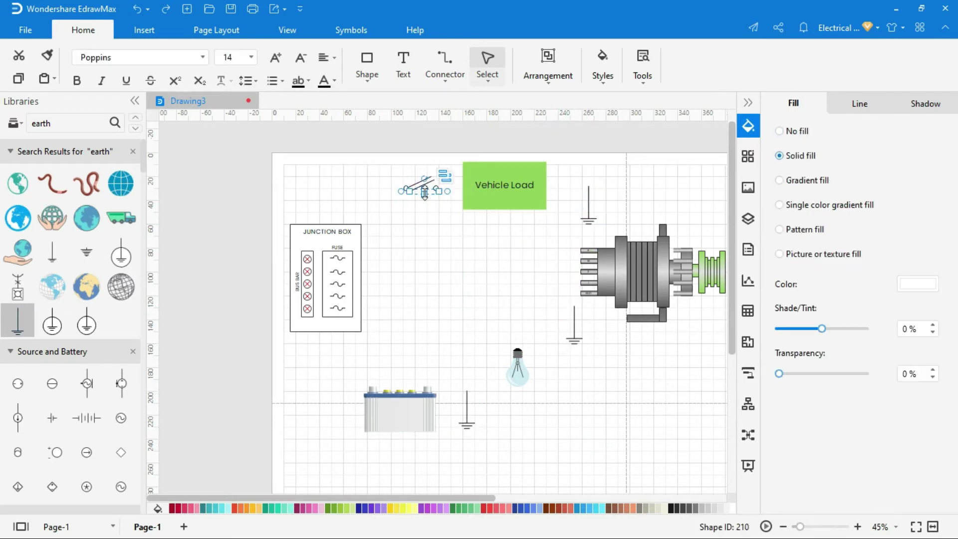
pyautogui.moveTo(424, 231); pyautogui.dragTo(451, 270)
pyautogui.hotkey('ctrl', 'z')
pyautogui.scroll(3, 426, 249)
pyautogui.click(364, 299)
pyautogui.scroll(-3, 335, 299)
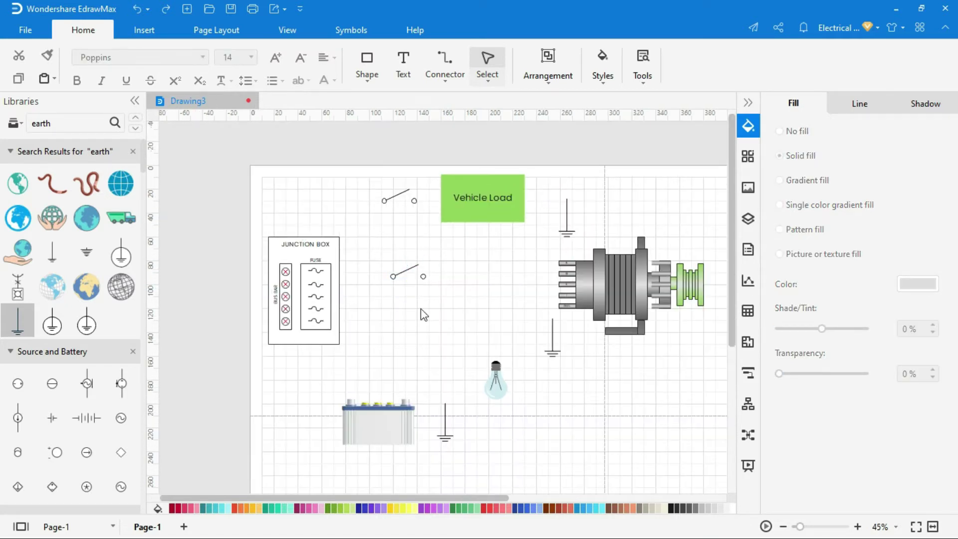
# Set the default connector style to a self-defined 3.00 pt line width with a red line colour.
pyautogui.click(455, 63)
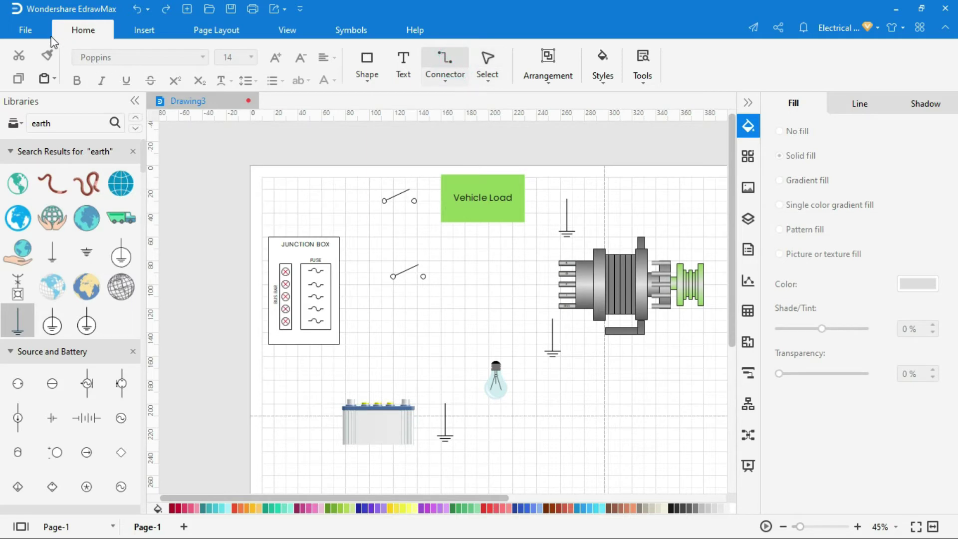
pyautogui.click(26, 31)
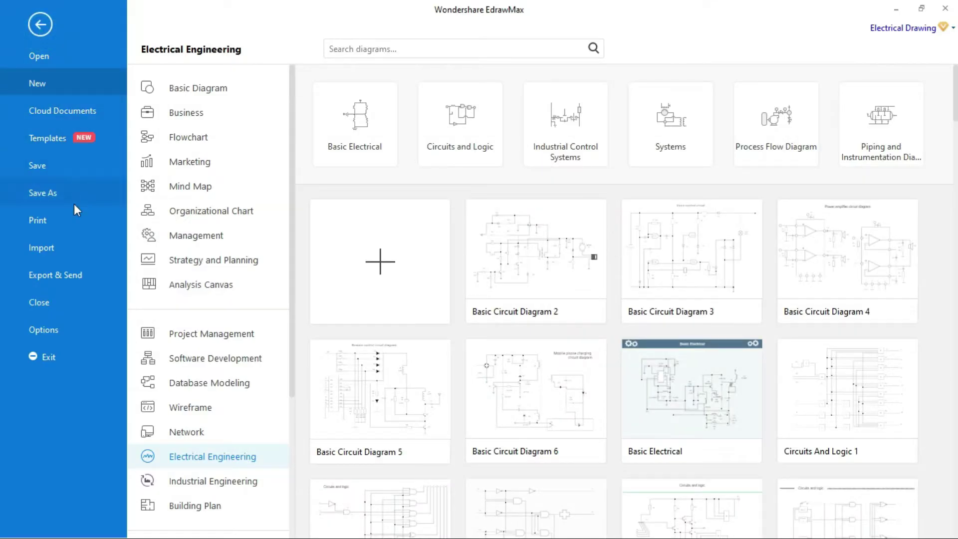
pyautogui.click(53, 332)
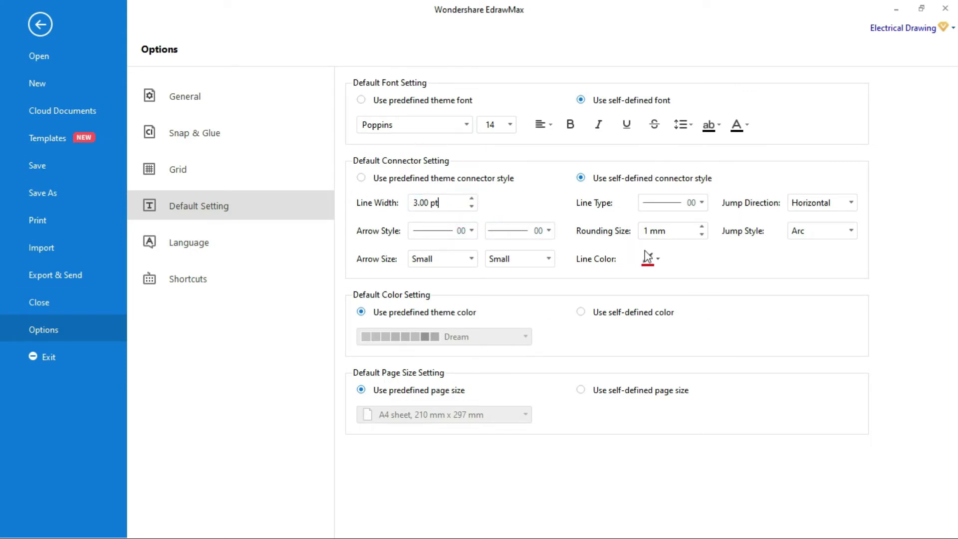
pyautogui.click(658, 257)
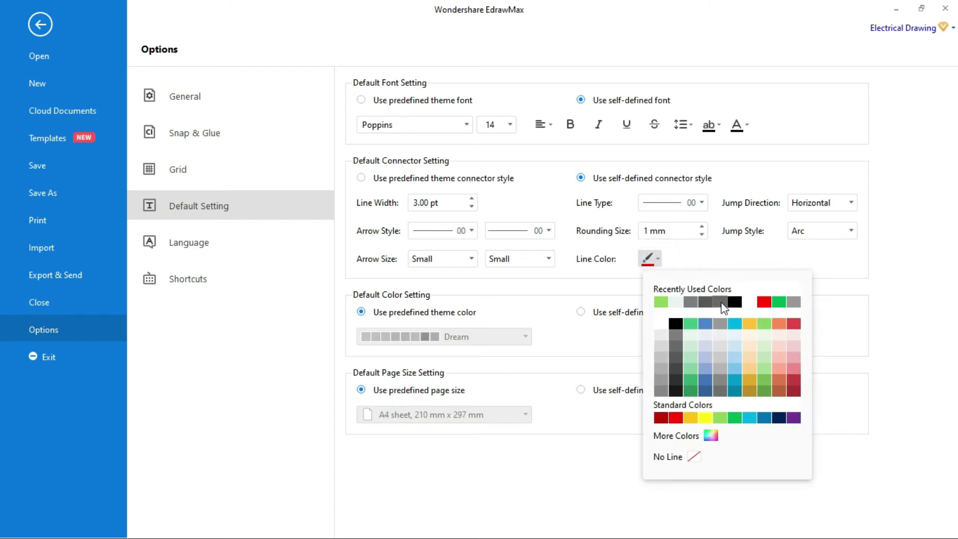
pyautogui.click(762, 305)
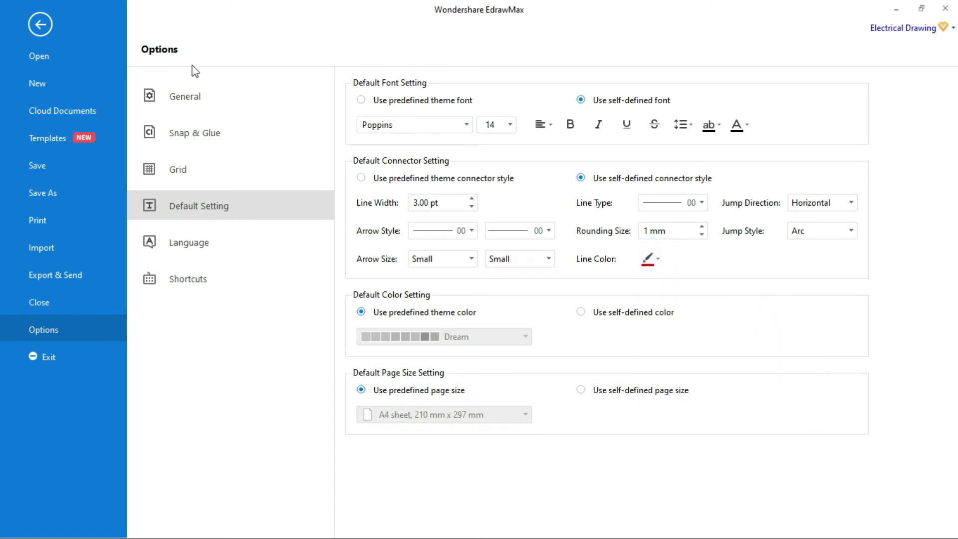
pyautogui.click(47, 24)
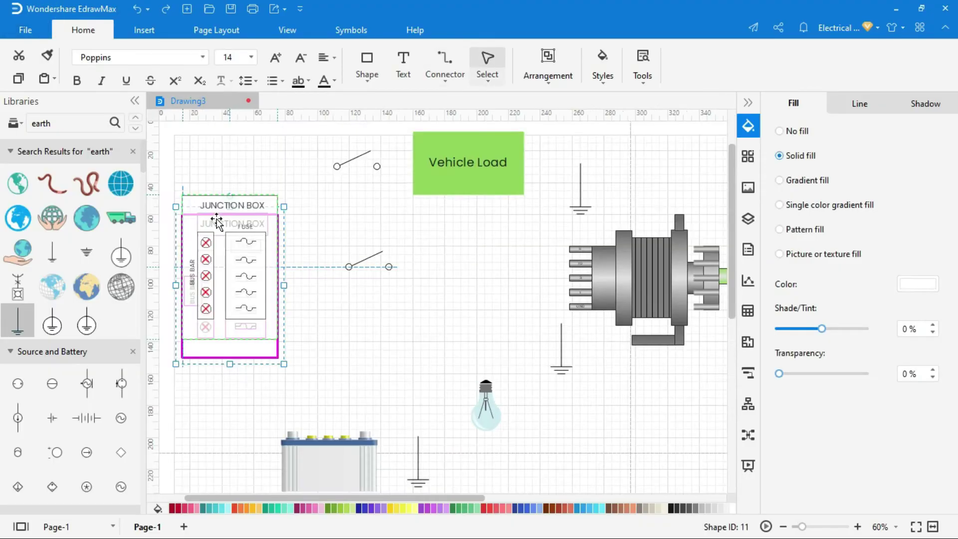
# Move the junction box up slightly and wire its first two fuses to the upper switch and the alternator's B terminal.
pyautogui.moveTo(216, 222); pyautogui.dragTo(215, 217)
pyautogui.click(422, 338)
pyautogui.click(445, 62)
pyautogui.moveTo(337, 166); pyautogui.dragTo(255, 234)
pyautogui.moveTo(569, 249); pyautogui.dragTo(256, 253)
# Wire the IG terminal through the lower switch to the third fuse, and the S terminal to the fourth fuse.
pyautogui.moveTo(569, 263)
pyautogui.mouseDown()
pyautogui.moveTo(377, 277)
pyautogui.moveTo(389, 267)
pyautogui.mouseUp()
pyautogui.moveTo(569, 279)
pyautogui.mouseDown()
pyautogui.moveTo(456, 291)
pyautogui.moveTo(263, 286)
pyautogui.mouseUp()
pyautogui.moveTo(349, 266); pyautogui.dragTo(256, 269)
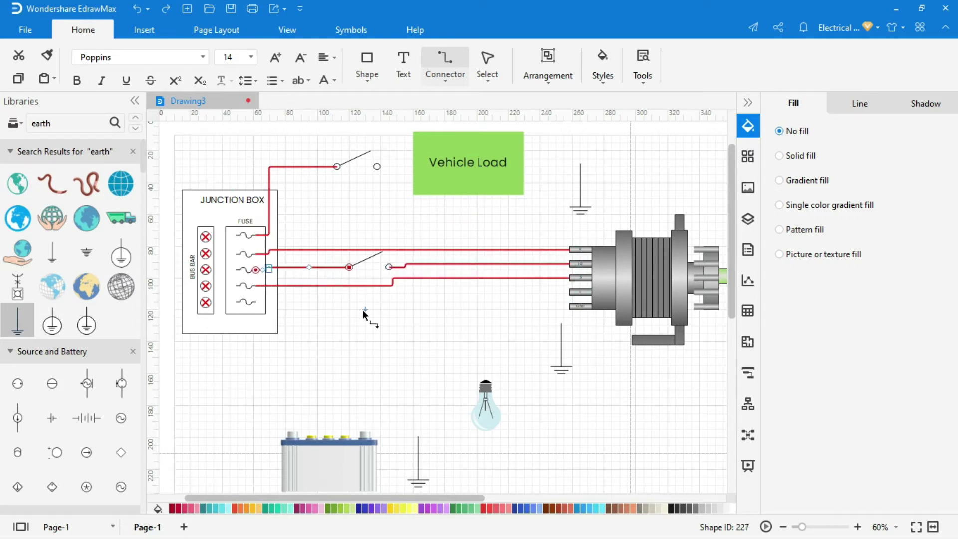
# Wire the fifth fuse to the battery's left post and connect each fuse to its matching bus bar terminal.
pyautogui.moveTo(259, 302)
pyautogui.mouseDown()
pyautogui.moveTo(319, 390)
pyautogui.moveTo(293, 431)
pyautogui.mouseUp()
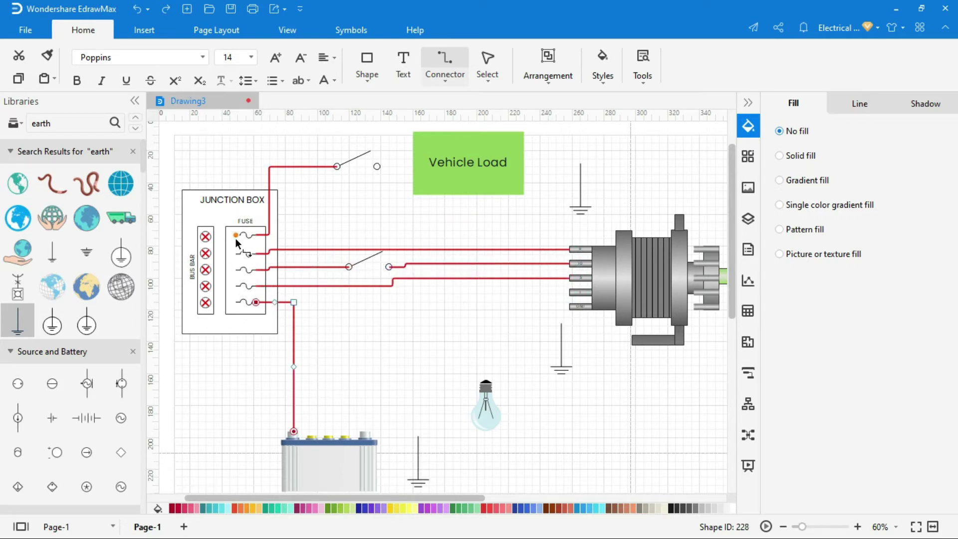
pyautogui.moveTo(235, 235); pyautogui.dragTo(210, 236)
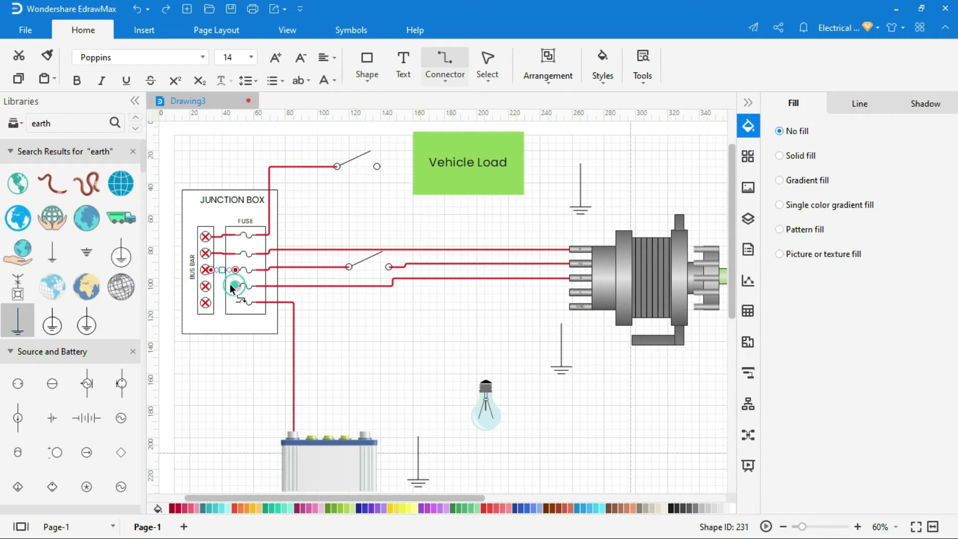
pyautogui.click(487, 60)
# Search for fuse, place one vertically above the bulb, and wire the IG line through it and the bulb to the L terminal.
pyautogui.doubleClick(41, 123)
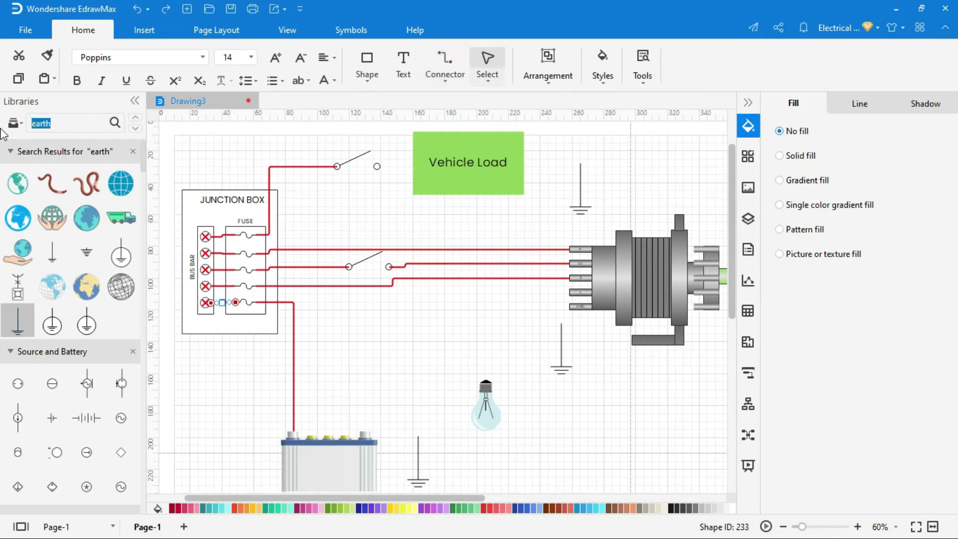
pyautogui.write('fuse')
pyautogui.press('Return')
pyautogui.moveTo(52, 217); pyautogui.dragTo(449, 328)
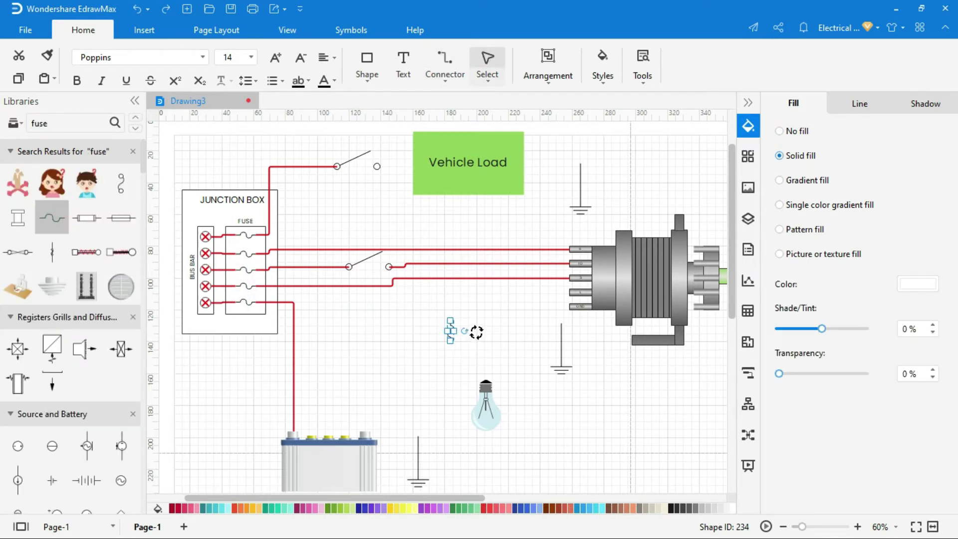
pyautogui.click(439, 59)
pyautogui.moveTo(451, 275)
pyautogui.mouseDown()
pyautogui.moveTo(450, 324)
pyautogui.moveTo(480, 388)
pyautogui.moveTo(494, 387)
pyautogui.mouseUp()
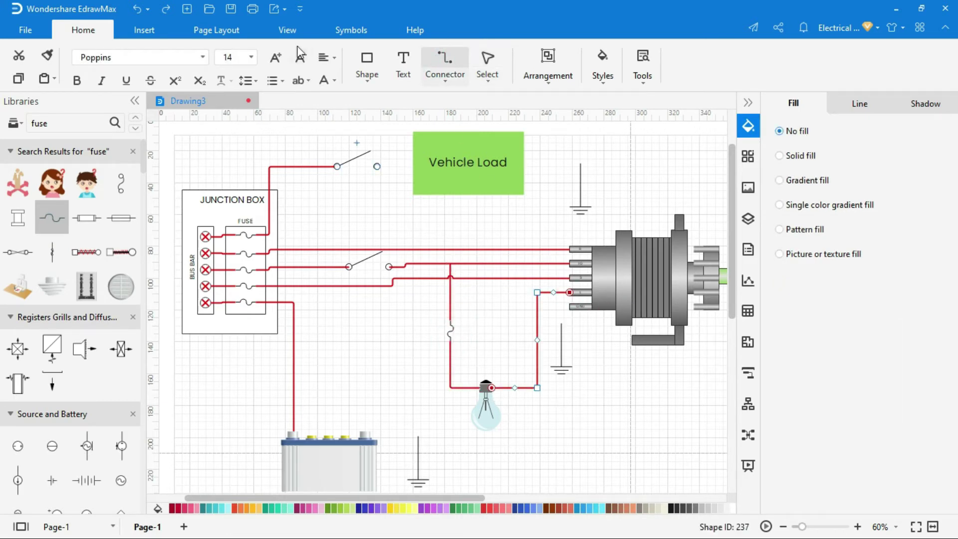
# Set the default connector line color to black and wire the vehicle load, the alternator's lowest terminal and the battery's right post to their grounds.
pyautogui.click(33, 30)
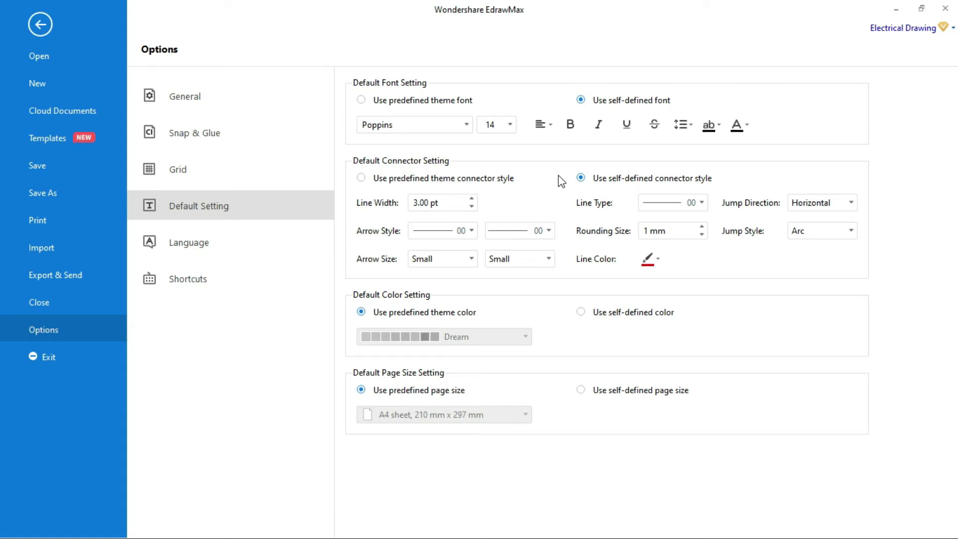
pyautogui.click(659, 259)
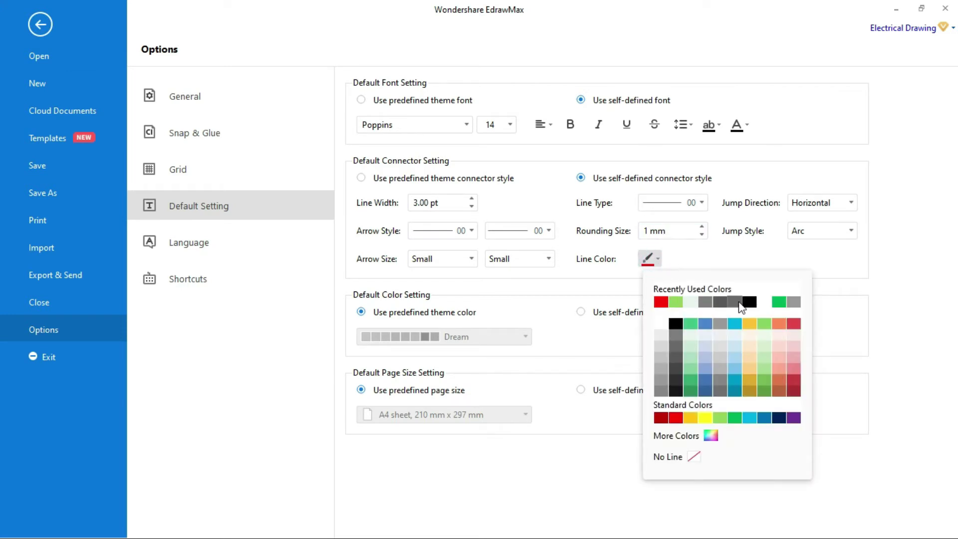
pyautogui.click(749, 302)
pyautogui.click(40, 24)
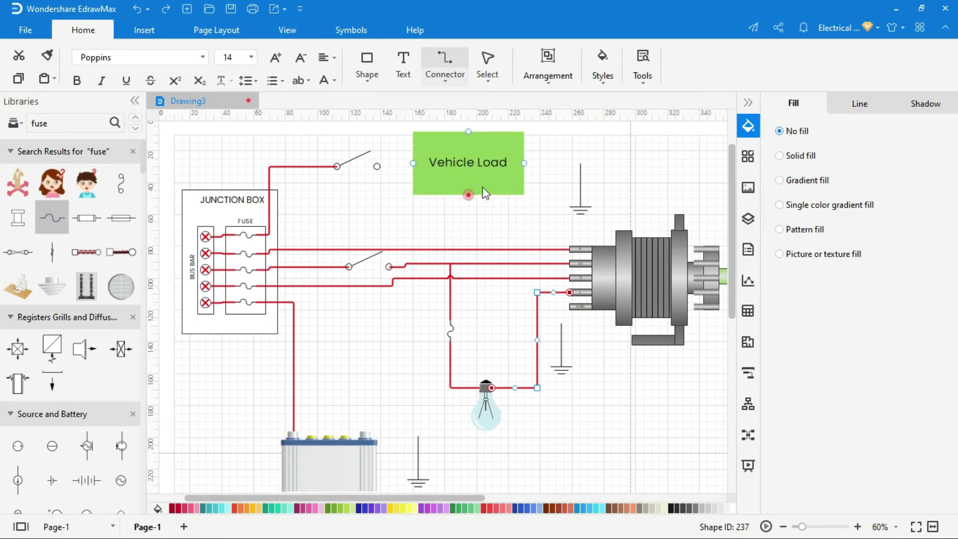
pyautogui.moveTo(524, 163); pyautogui.dragTo(580, 163)
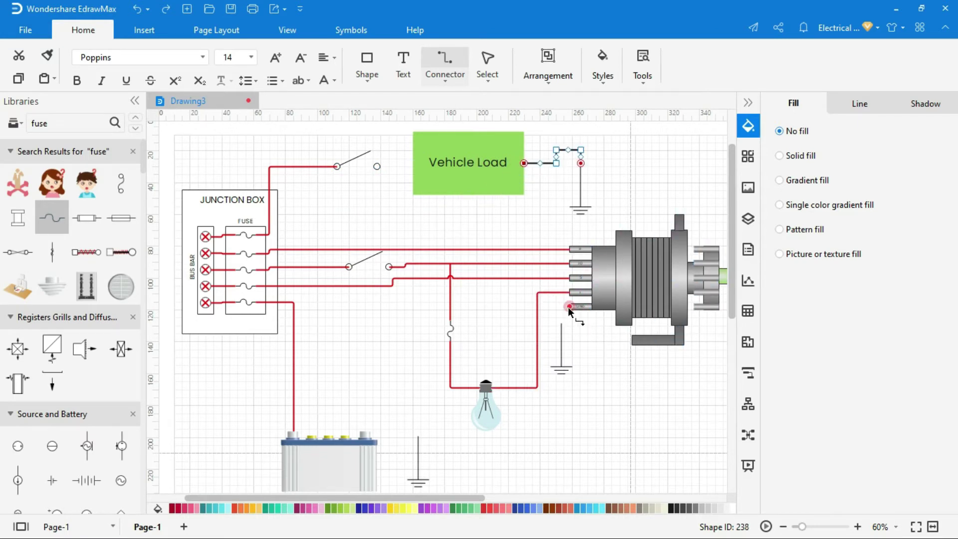
pyautogui.moveTo(568, 306); pyautogui.dragTo(560, 323)
pyautogui.moveTo(363, 433); pyautogui.dragTo(416, 435)
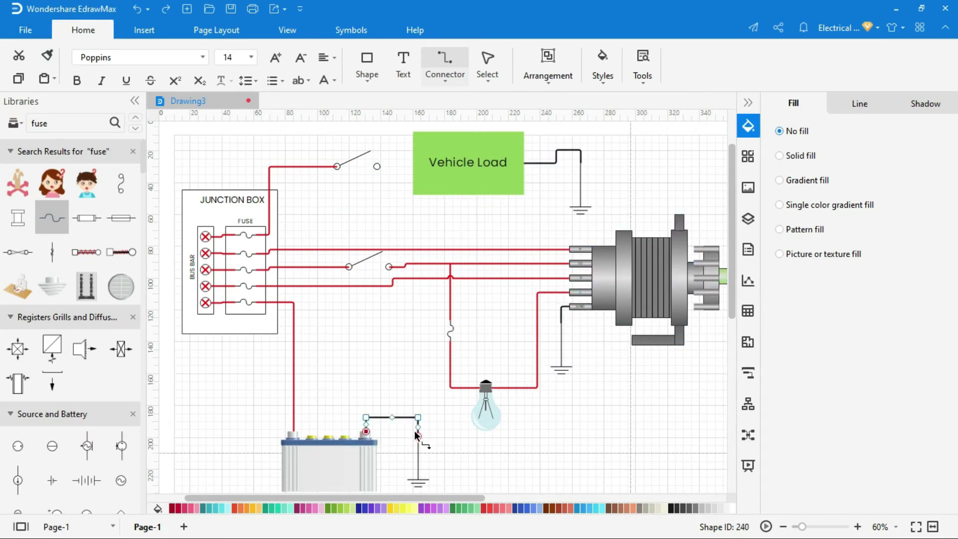
# Wire the upper switch to the vehicle load in red, and nudge the switch up to straighten the wire.
pyautogui.moveTo(408, 163); pyautogui.dragTo(413, 163)
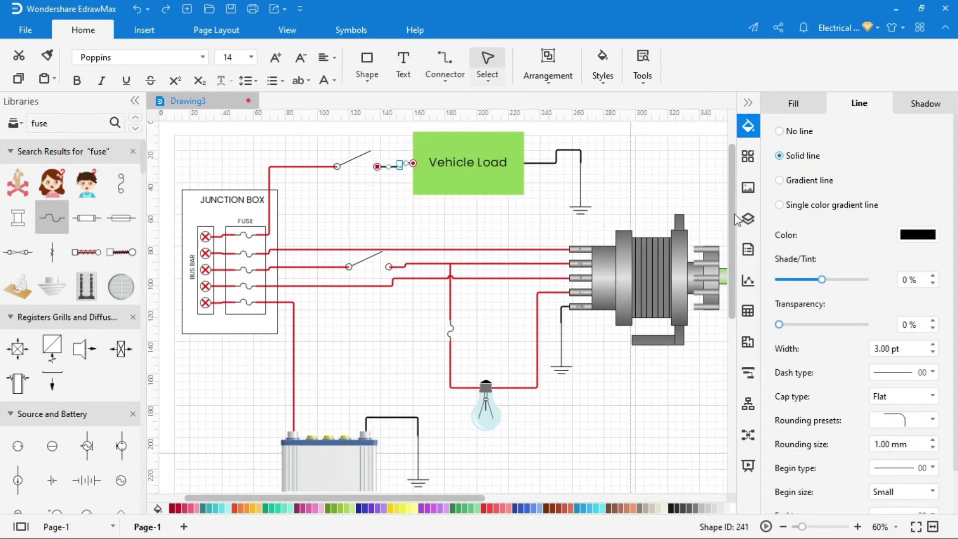
pyautogui.click(929, 240)
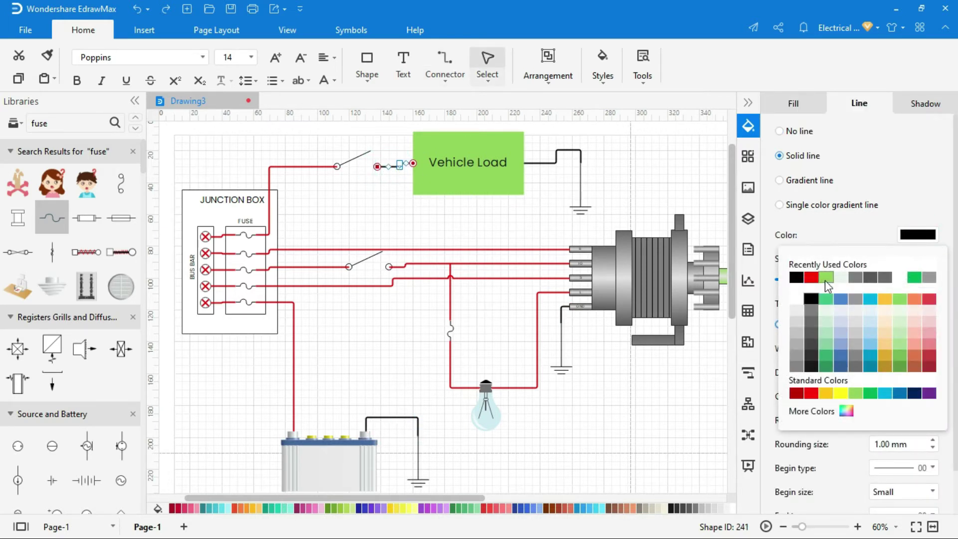
pyautogui.click(813, 279)
pyautogui.click(530, 217)
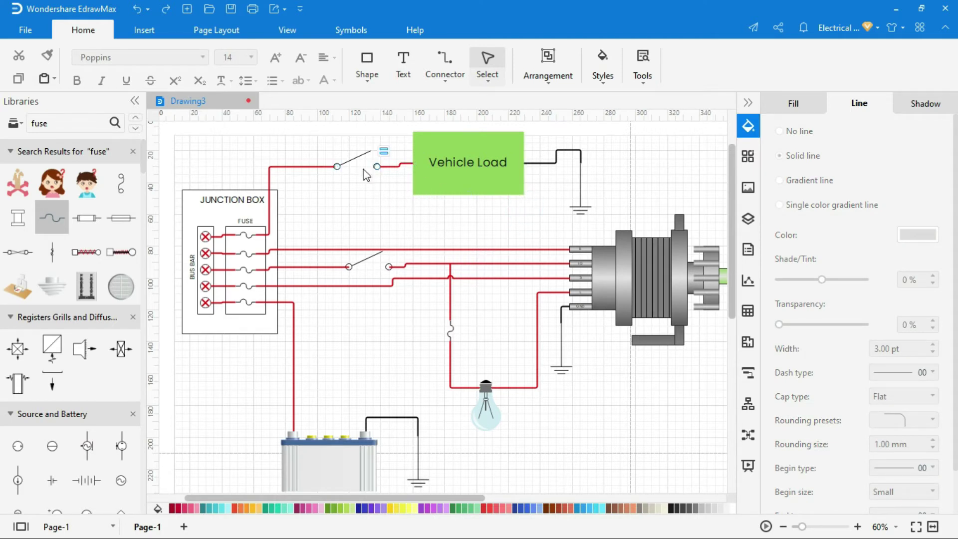
pyautogui.click(346, 164)
pyautogui.moveTo(346, 162); pyautogui.dragTo(348, 158)
pyautogui.click(352, 200)
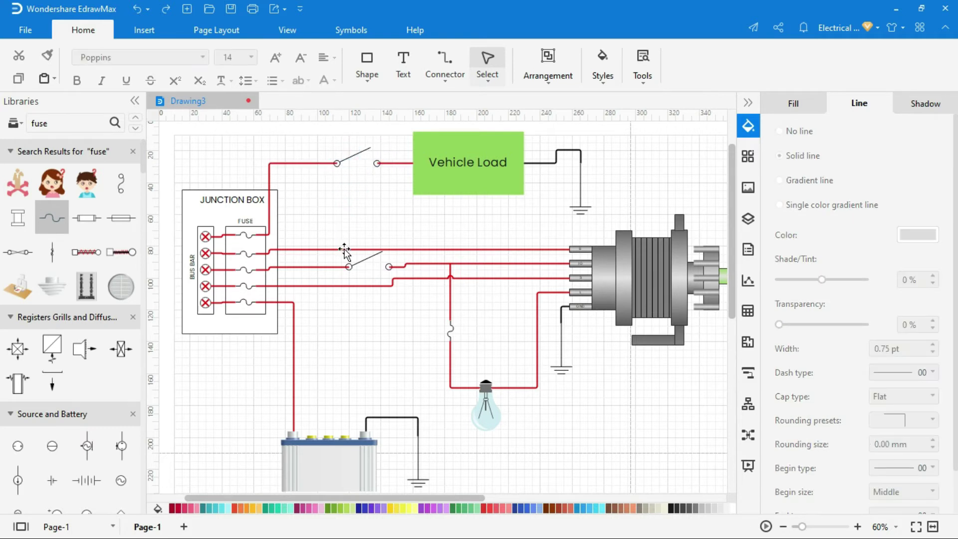
# Reroute the alternator's B wire by raising its long horizontal segment and shifting its first bend right, clear of the junction box.
pyautogui.click(365, 249)
pyautogui.click(416, 252)
pyautogui.click(419, 250)
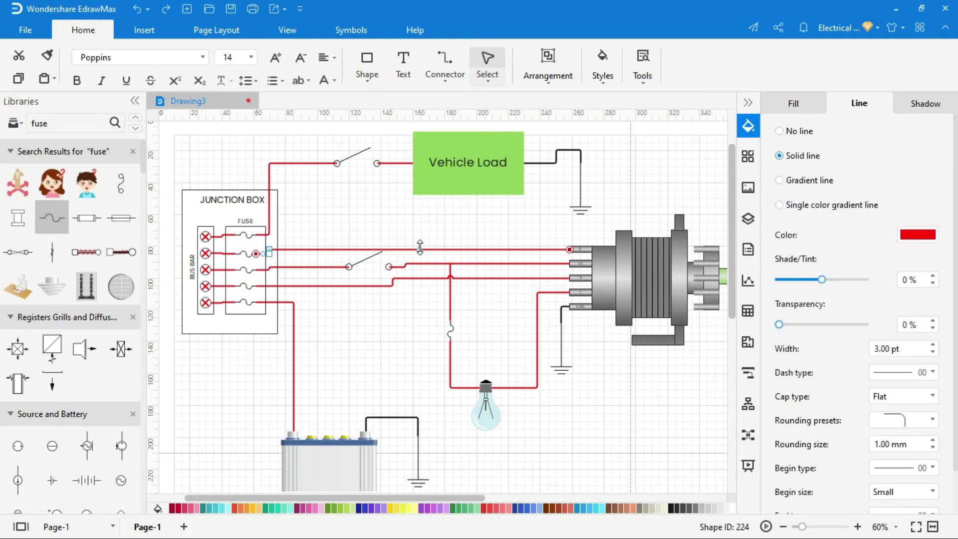
pyautogui.moveTo(420, 249); pyautogui.dragTo(419, 230)
pyautogui.moveTo(269, 242); pyautogui.dragTo(301, 241)
pyautogui.click(302, 198)
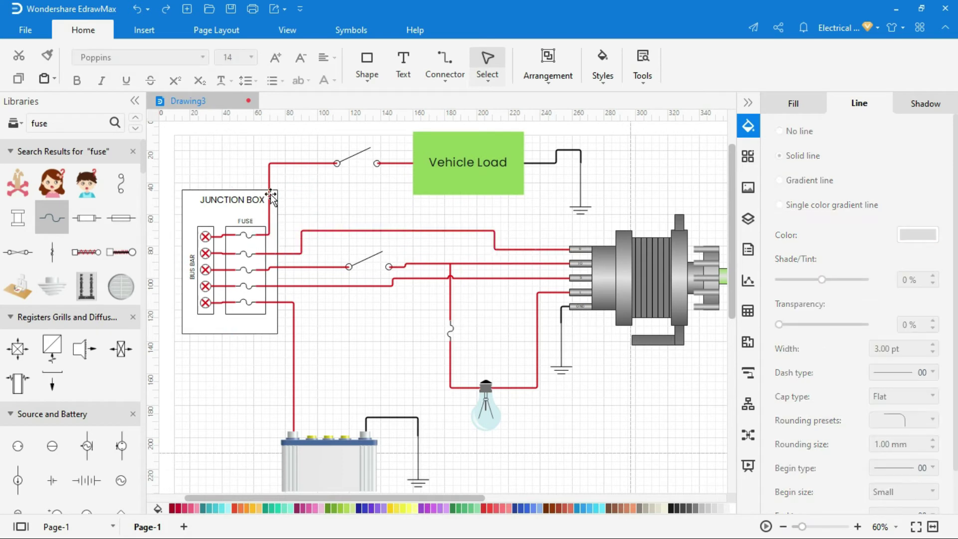
# Move the upper switch wire's vertical segment right, outside the junction box, and the S wire's bend right, closer to the alternator.
pyautogui.click(271, 197)
pyautogui.moveTo(271, 197); pyautogui.dragTo(294, 197)
pyautogui.click(334, 194)
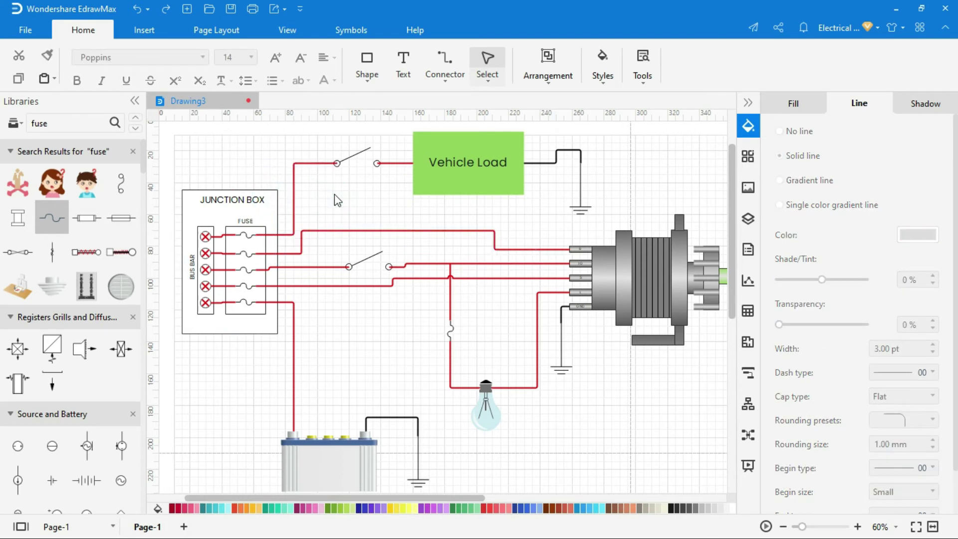
pyautogui.click(393, 283)
pyautogui.moveTo(393, 283); pyautogui.dragTo(496, 287)
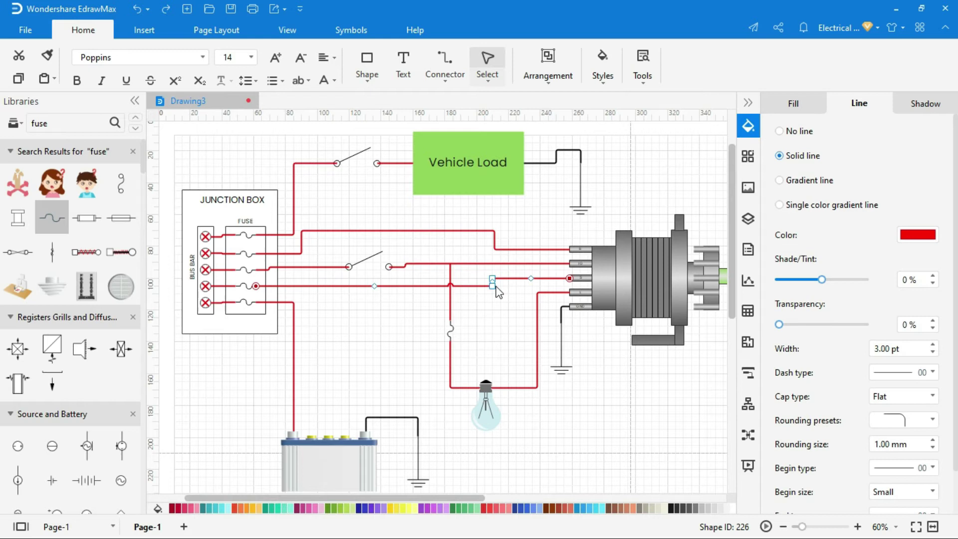
pyautogui.click(495, 305)
# Add the text label Battery on the body of the battery.
pyautogui.keyDown('ctrl'); pyautogui.scroll(-2, 445, 438); pyautogui.keyUp('ctrl')
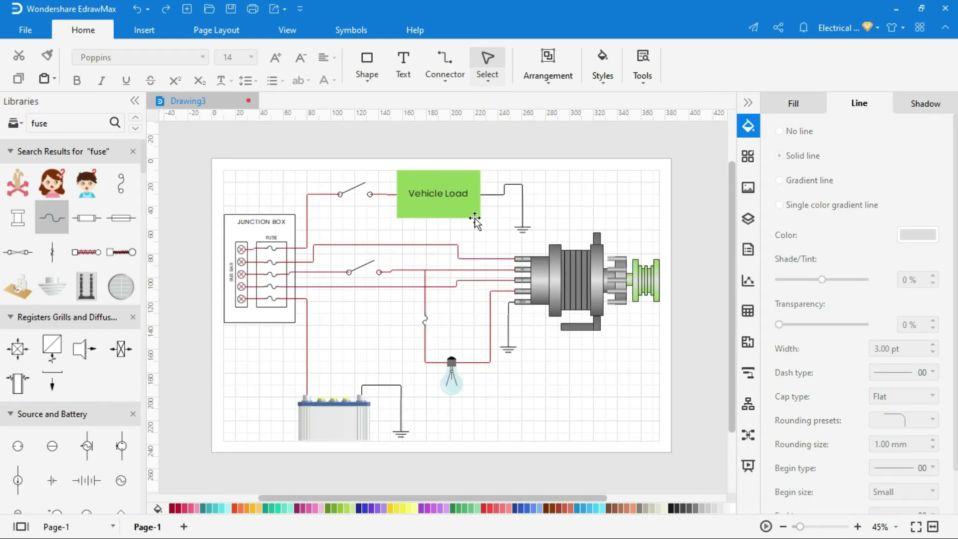
pyautogui.click(405, 64)
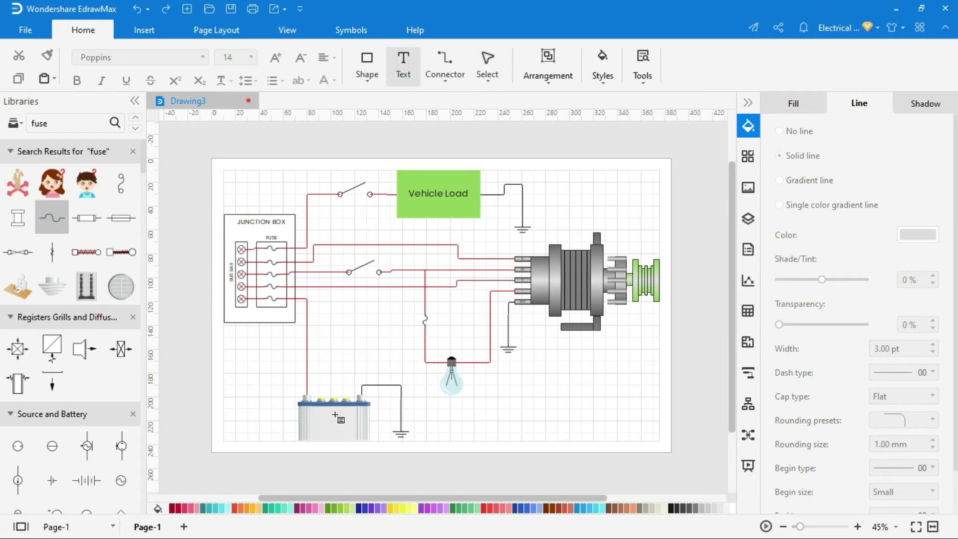
pyautogui.click(350, 430)
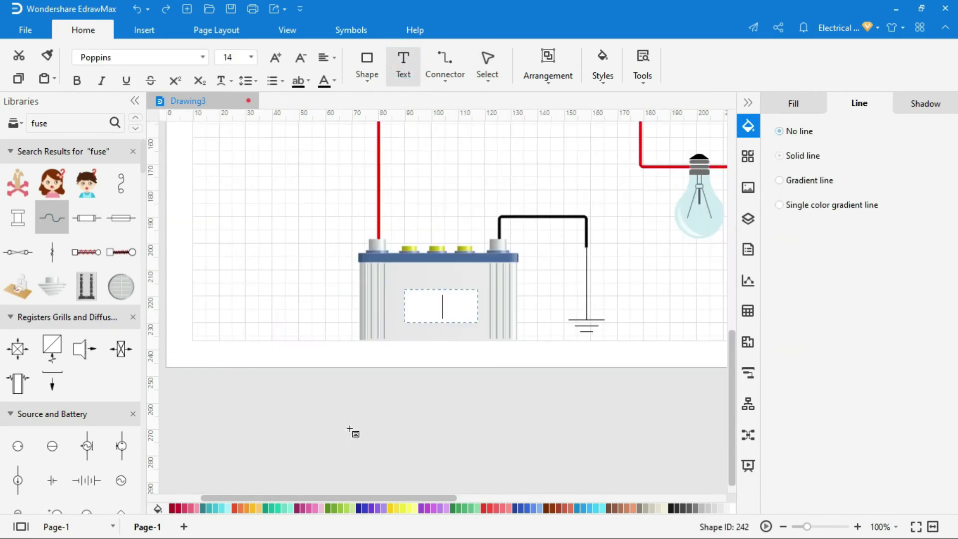
pyautogui.press('BackSpace')
pyautogui.write('Battery')
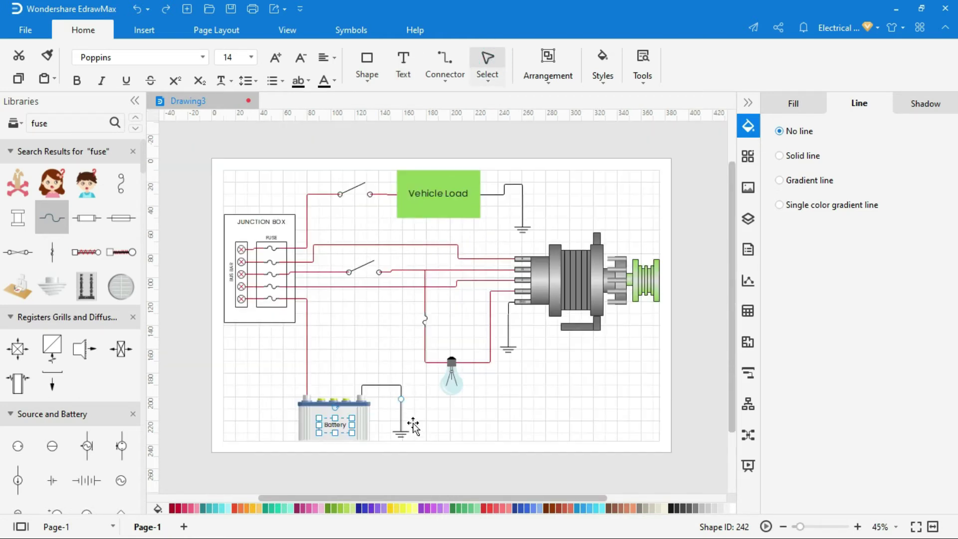
# Add GND text labels beside the three ground symbols.
pyautogui.hotkey('ctrl', 'a')
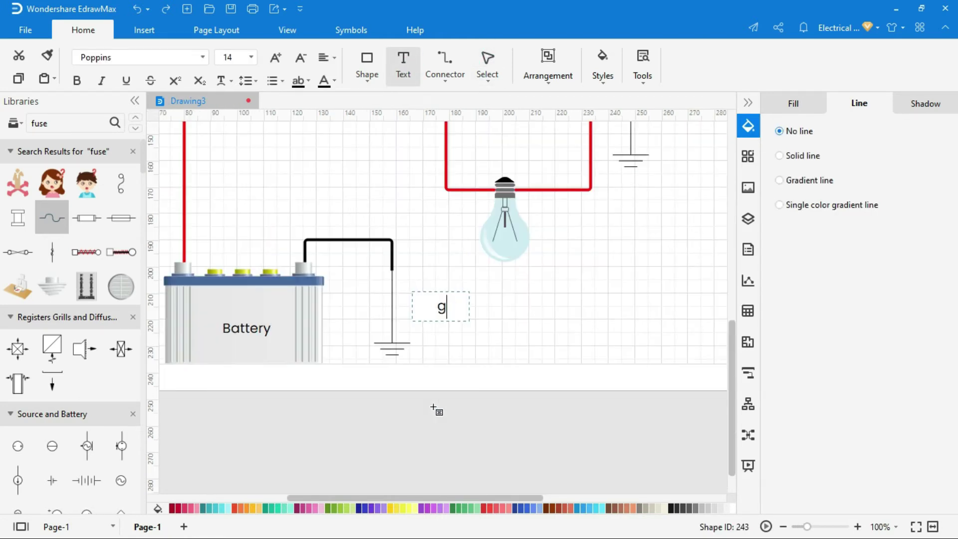
pyautogui.write('GND')
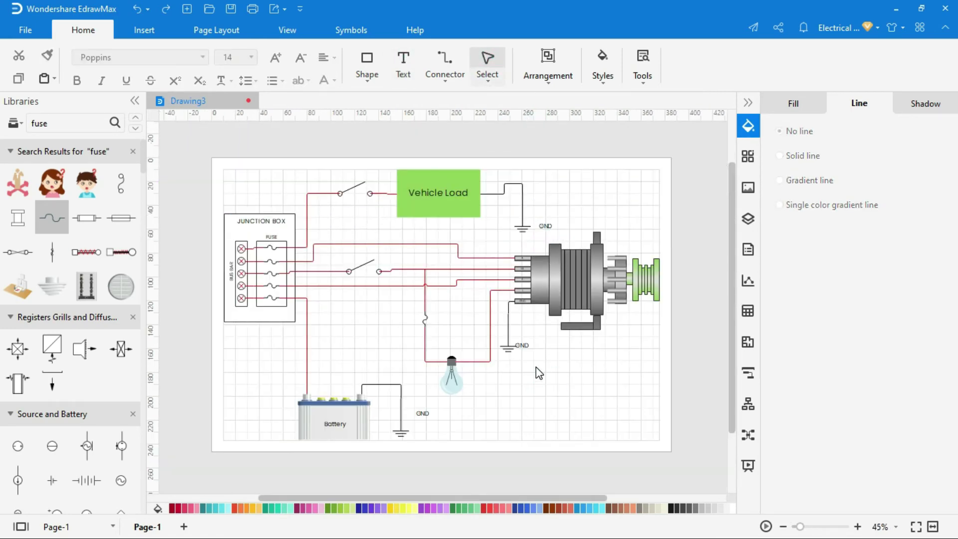
pyautogui.click(414, 423)
pyautogui.click(476, 432)
# Add the title Alternator Wiring Diagram below the circuit, enlarge its font and fit the page to the drawing.
pyautogui.hotkey('ctrl', '2')
pyautogui.moveTo(348, 449); pyautogui.dragTo(505, 469)
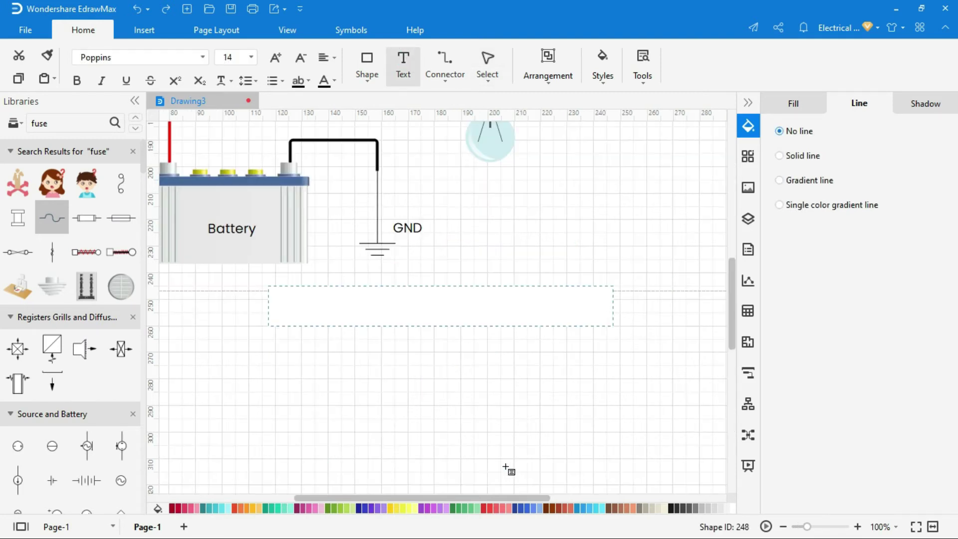
pyautogui.write('Alternator Wiring Diagram')
pyautogui.press('Escape')
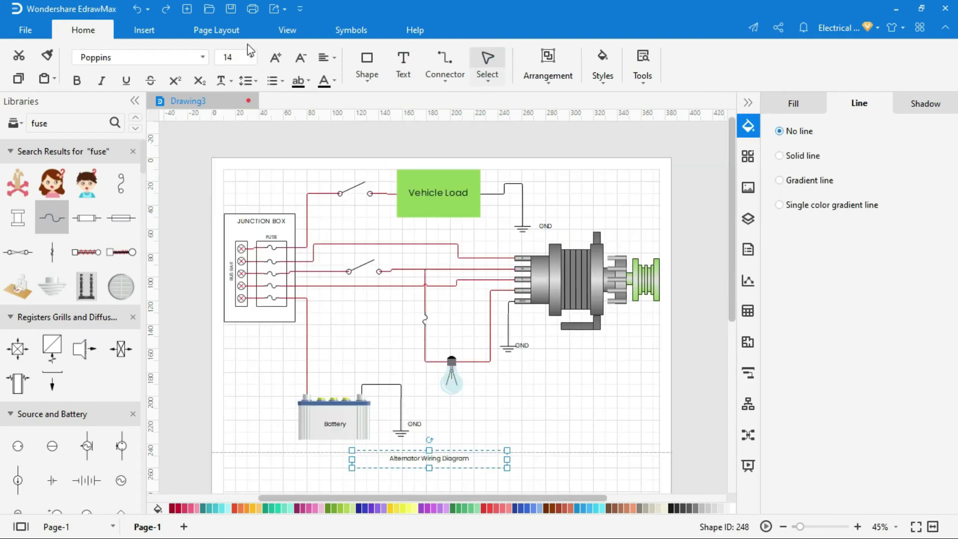
pyautogui.click(251, 56)
pyautogui.rightClick(580, 153)
pyautogui.click(669, 380)
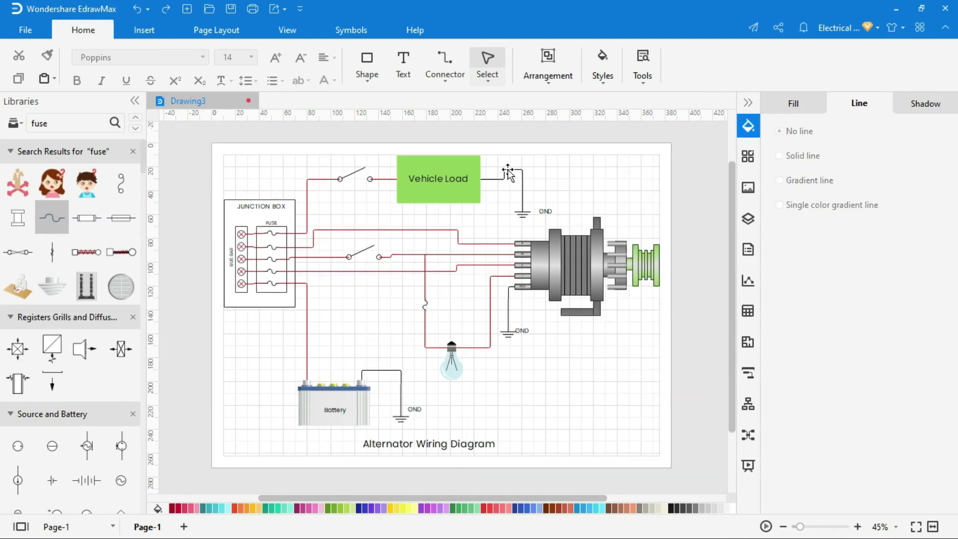
# Add the text labels ALTERNATOR below the alternator and IG Switch below the lower switch.
pyautogui.hotkey('ctrl', '2')
pyautogui.moveTo(551, 323); pyautogui.dragTo(602, 333)
pyautogui.write('ALTERNATOR')
pyautogui.press('Escape')
pyautogui.hotkey('ctrl', '2')
pyautogui.moveTo(351, 261); pyautogui.dragTo(378, 274)
pyautogui.write('IG Switch')
pyautogui.press('Escape')
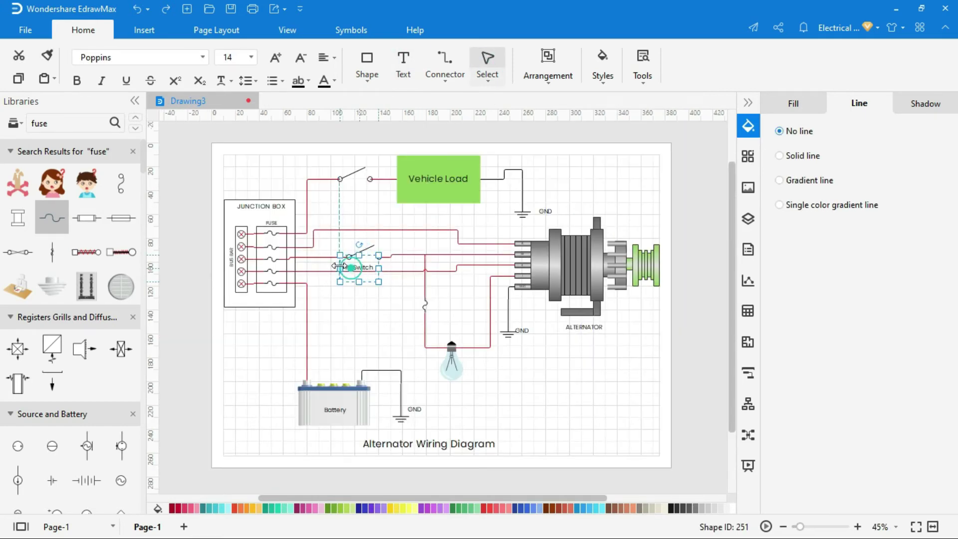
# Add the text labels Switch below the upper switch and Fuse beside the fuse above the bulb.
pyautogui.hotkey('ctrl', '2')
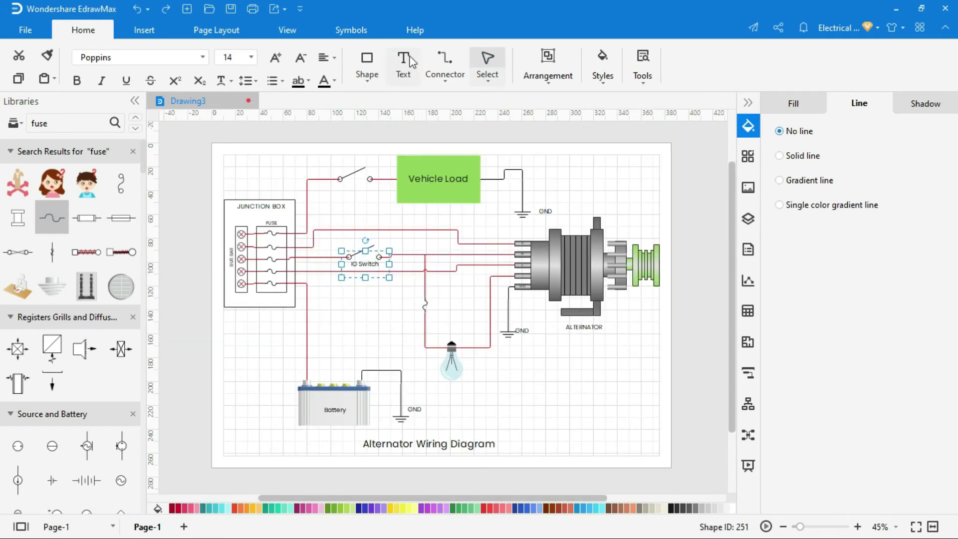
pyautogui.moveTo(331, 189); pyautogui.dragTo(379, 203)
pyautogui.write('Switch')
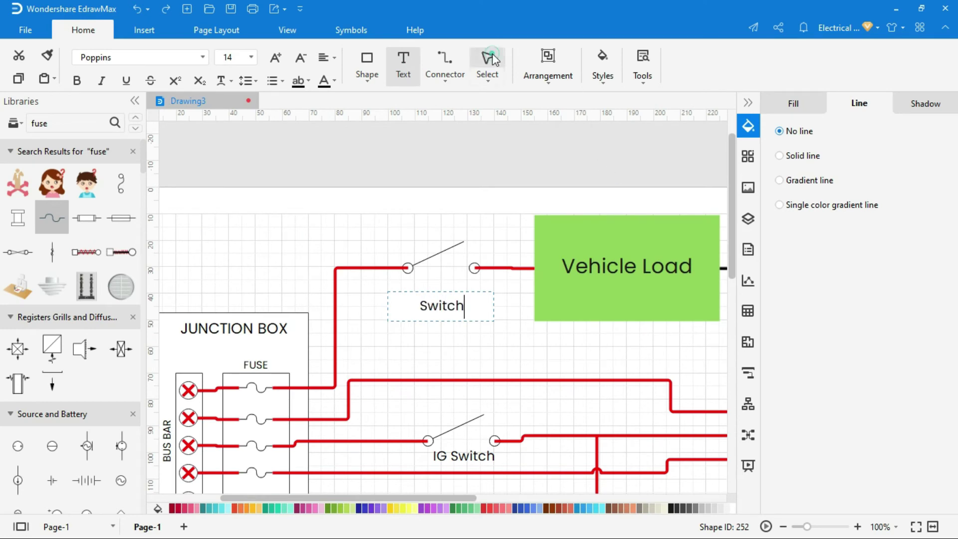
pyautogui.press('Escape')
pyautogui.click(405, 67)
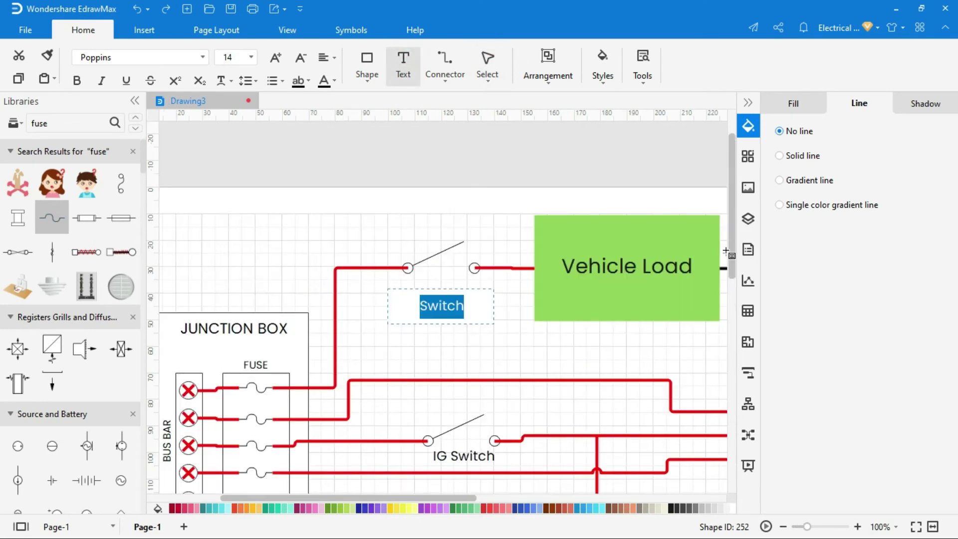
pyautogui.moveTo(383, 240); pyautogui.dragTo(422, 257)
pyautogui.write('Fuse')
pyautogui.press('Escape')
# Fit the page to the finished drawing and set the page background color to white.
pyautogui.rightClick(570, 355)
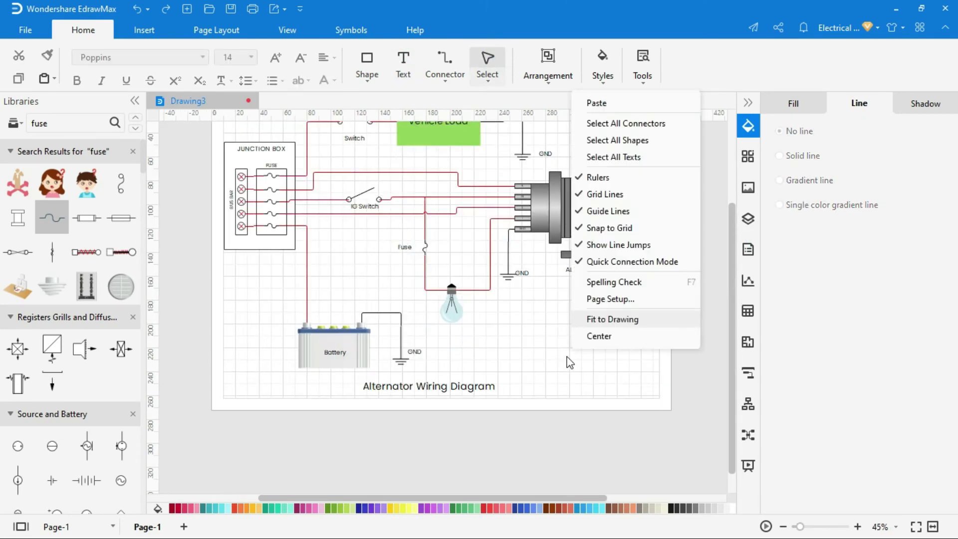
pyautogui.click(610, 320)
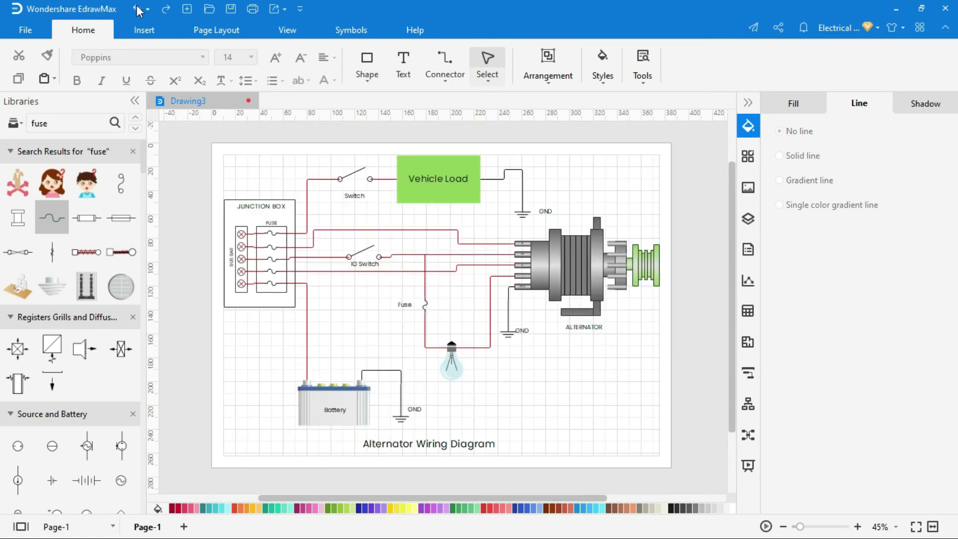
pyautogui.click(199, 34)
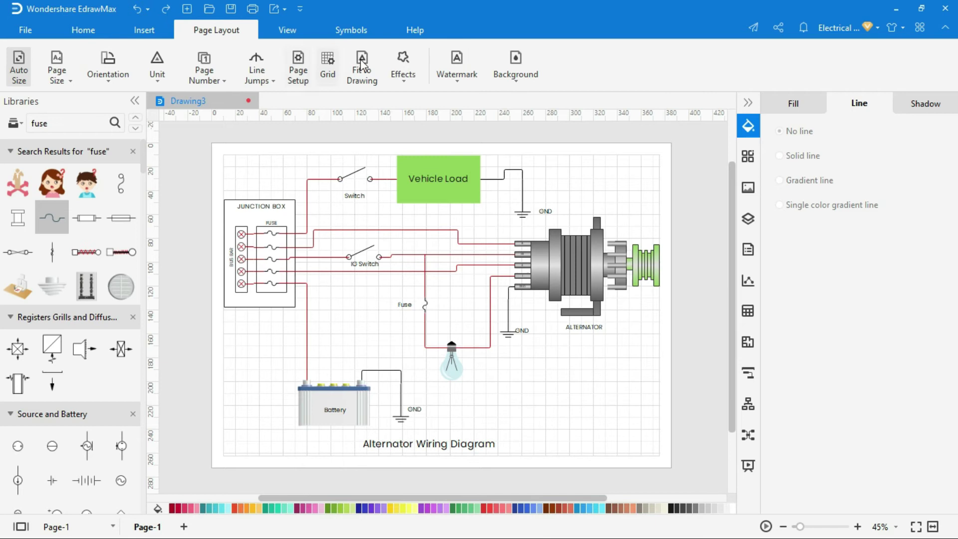
pyautogui.click(508, 75)
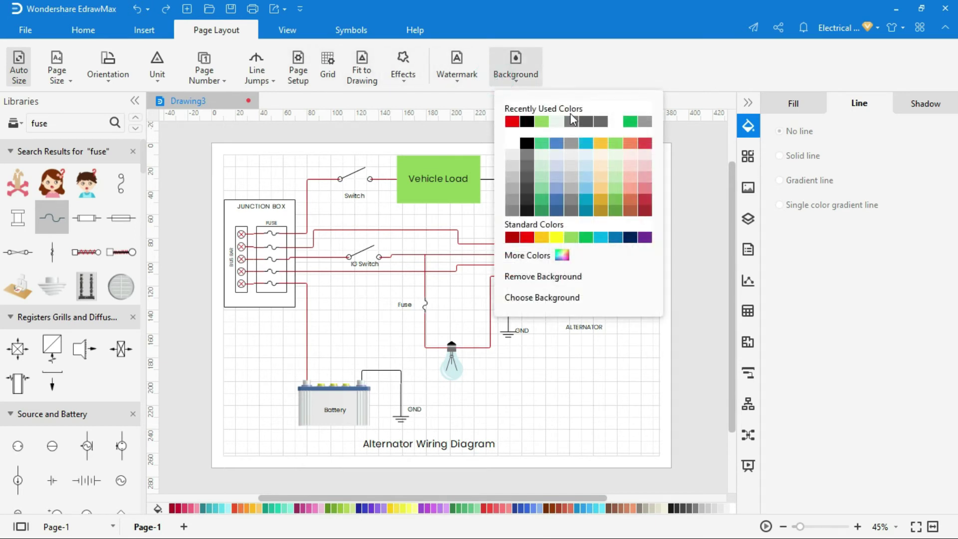
pyautogui.click(615, 122)
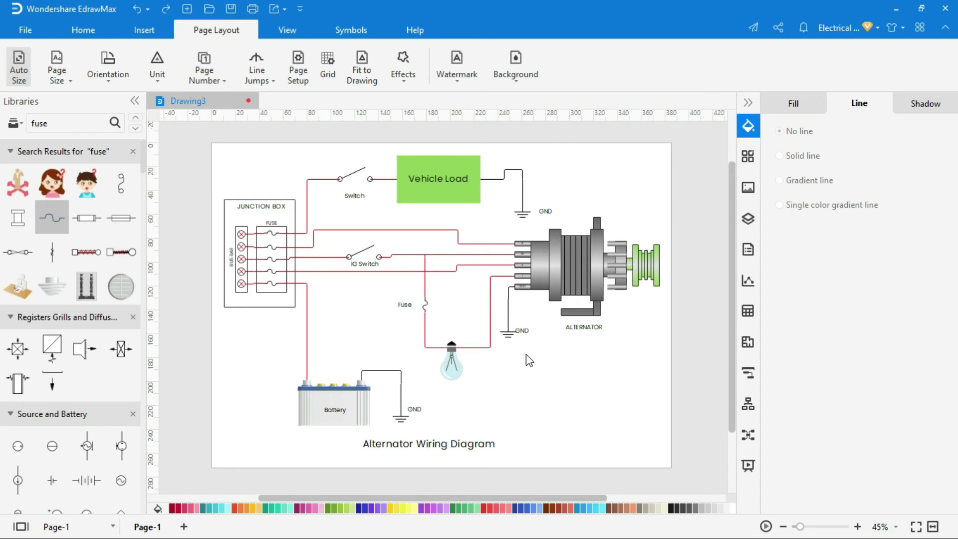
# Open the export options and look at the PDF, PS, EPS formats available for the diagram.
pyautogui.click(288, 24)
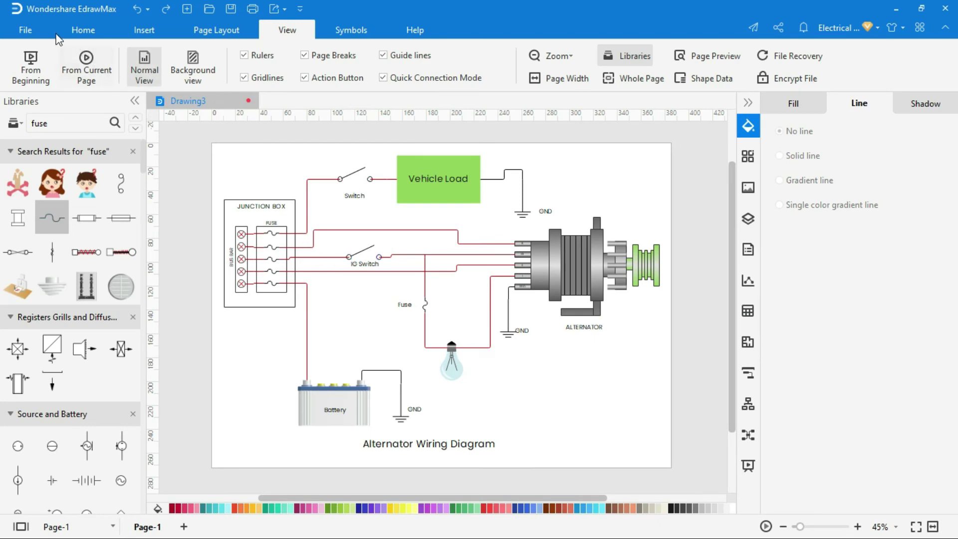
pyautogui.click(38, 29)
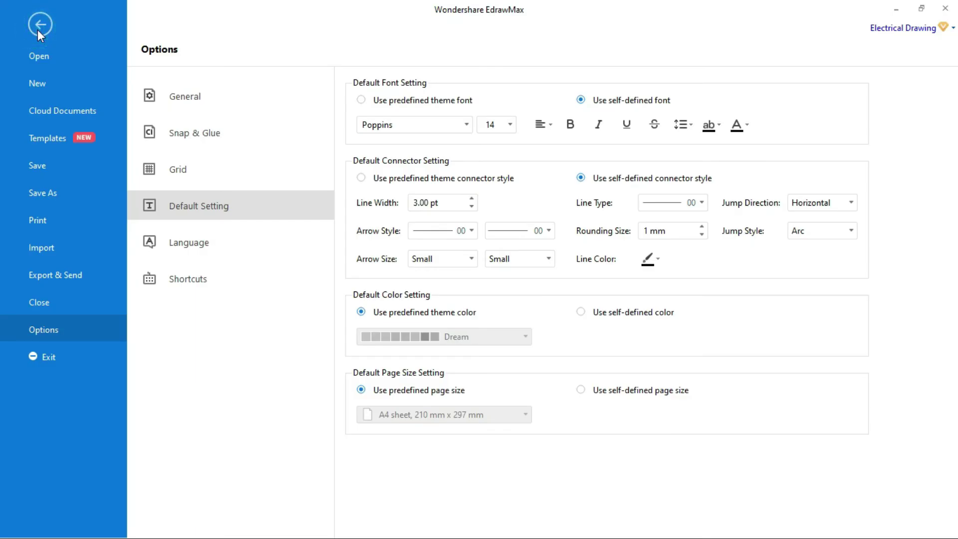
pyautogui.click(70, 273)
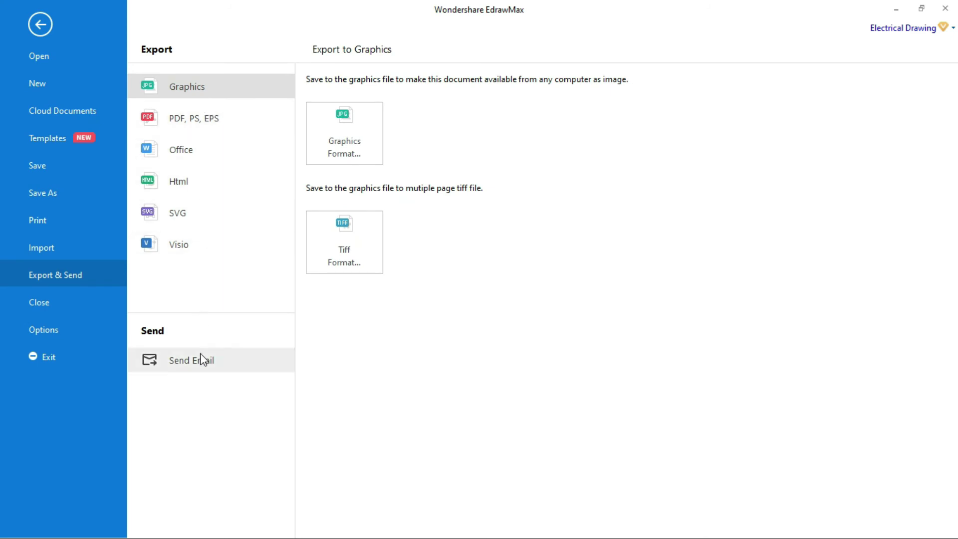
pyautogui.click(192, 126)
pyautogui.click(339, 367)
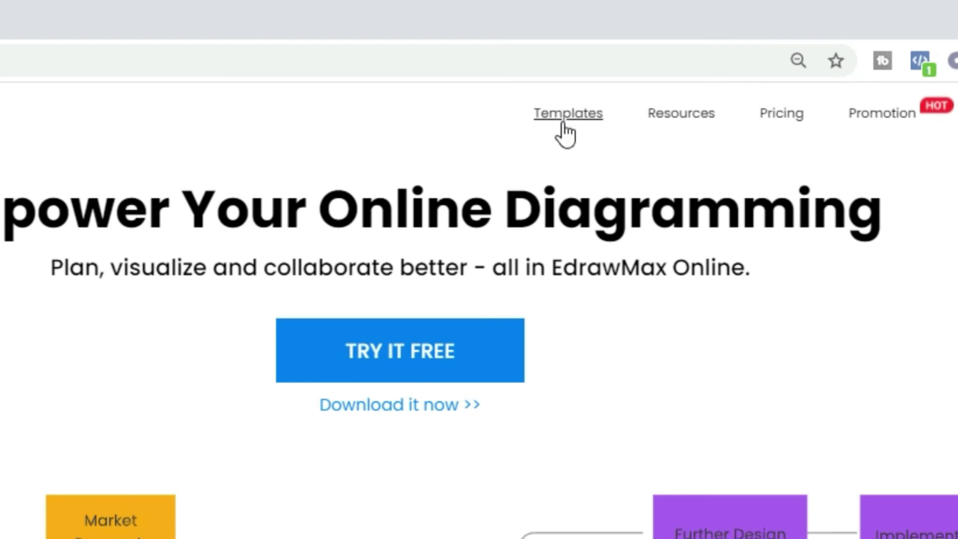
# Open the template gallery on the EdrawMax website and show the Electrical Engineering diagram templates.
pyautogui.click(563, 125)
pyautogui.click(564, 126)
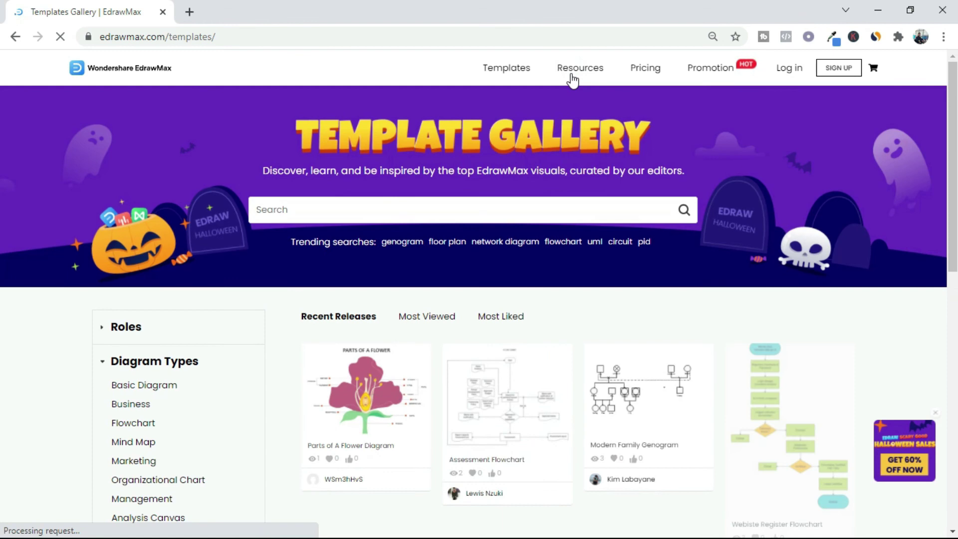
pyautogui.scroll(-4, 573, 80)
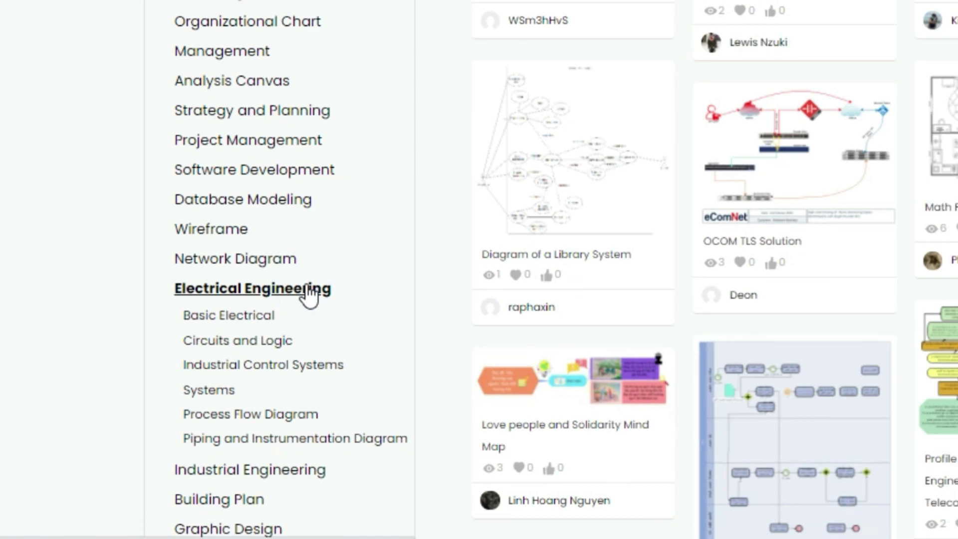
pyautogui.click(306, 290)
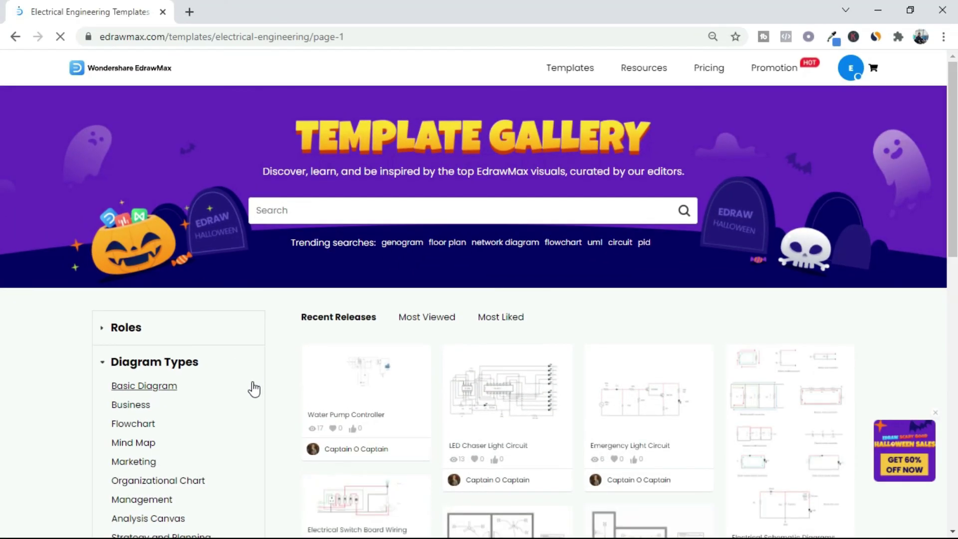
# Browse the first and second pages of electrical engineering templates, looking over the circuit and wiring diagrams.
pyautogui.scroll(-3, 254, 389)
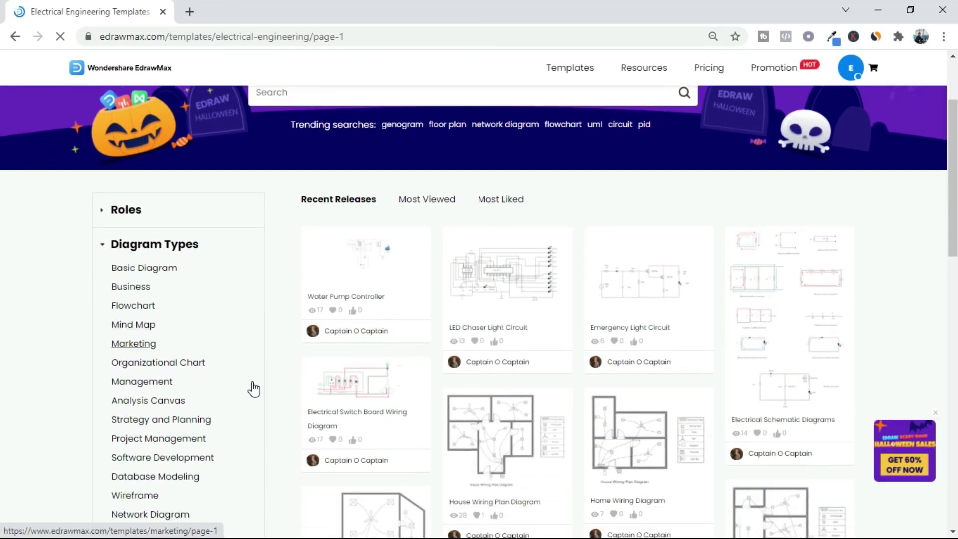
pyautogui.scroll(-4, 254, 388)
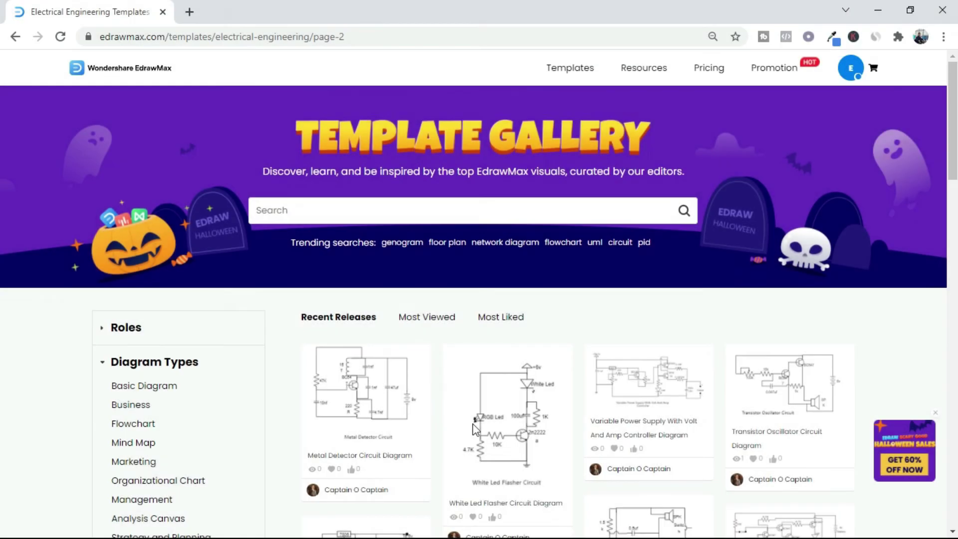
pyautogui.scroll(-4, 472, 424)
pyautogui.scroll(-5, 472, 423)
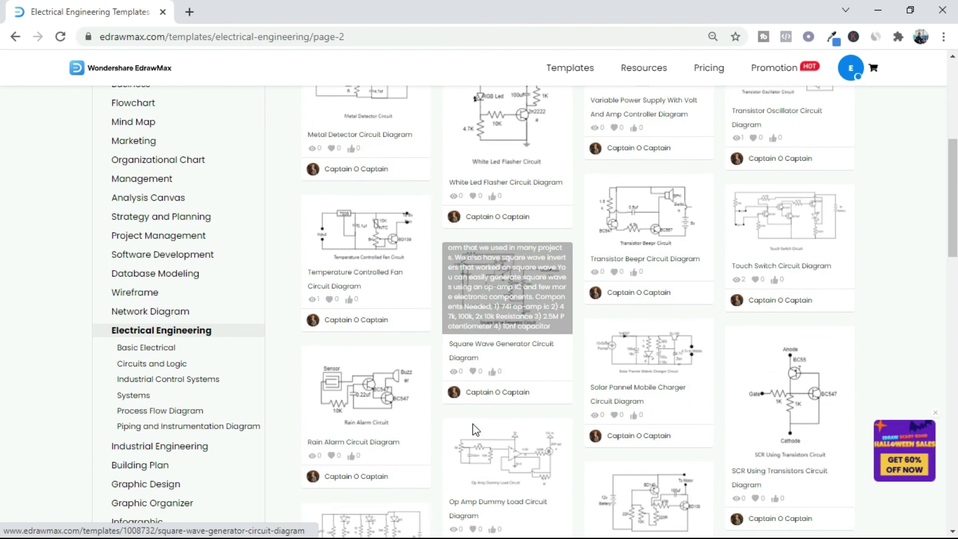
pyautogui.scroll(-7, 473, 429)
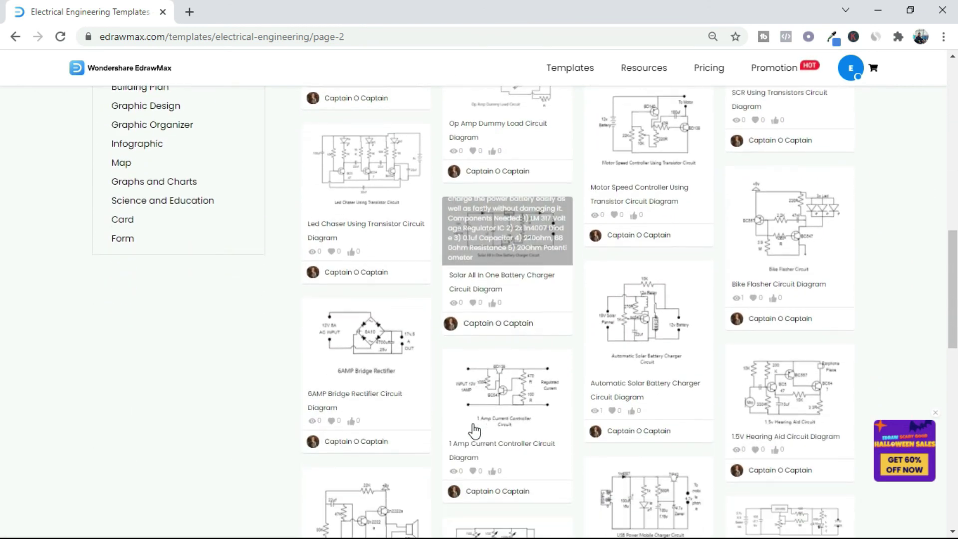